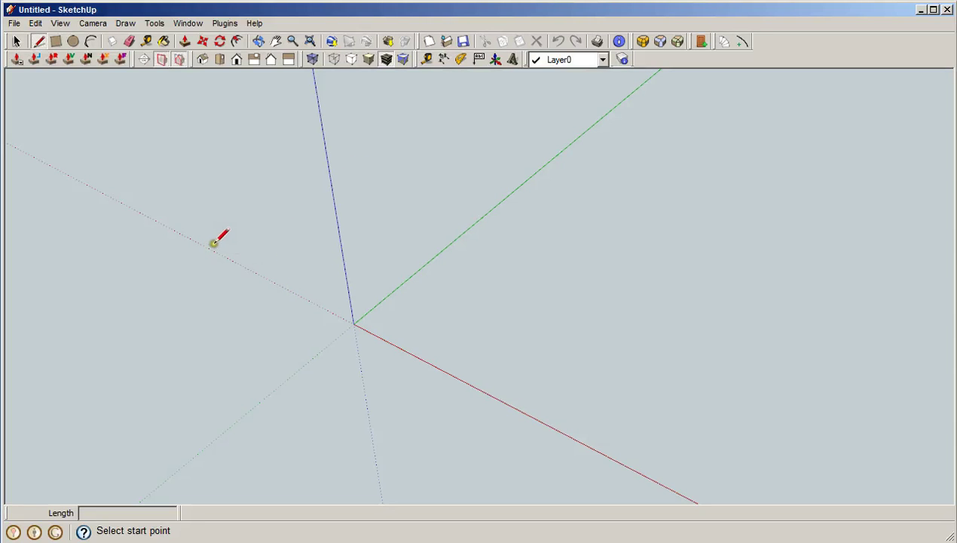
Step: Confirm Cabinet Door settings of Cherry, Single Arch, 400 × 768 mm with a 3 mm gap
click(699, 43)
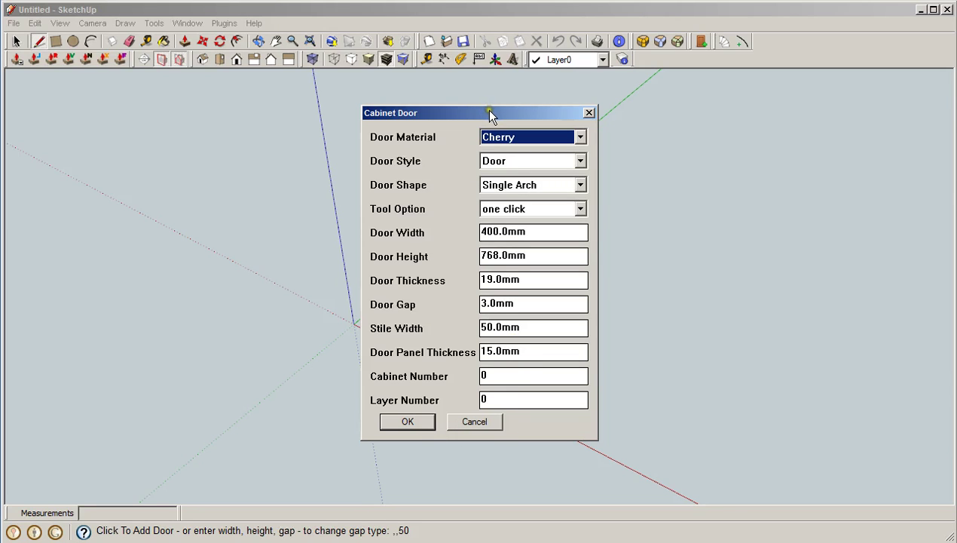
drag(490, 115, 520, 122)
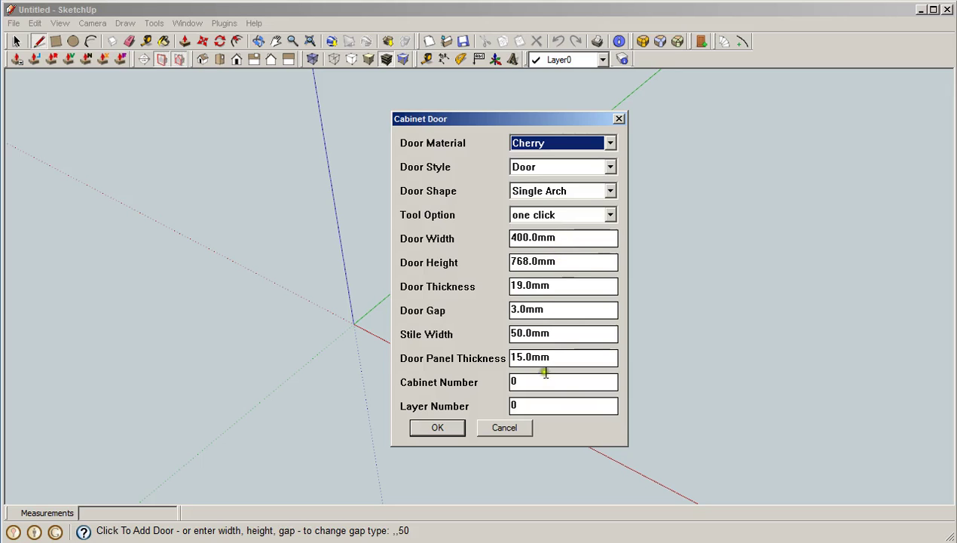
click(439, 427)
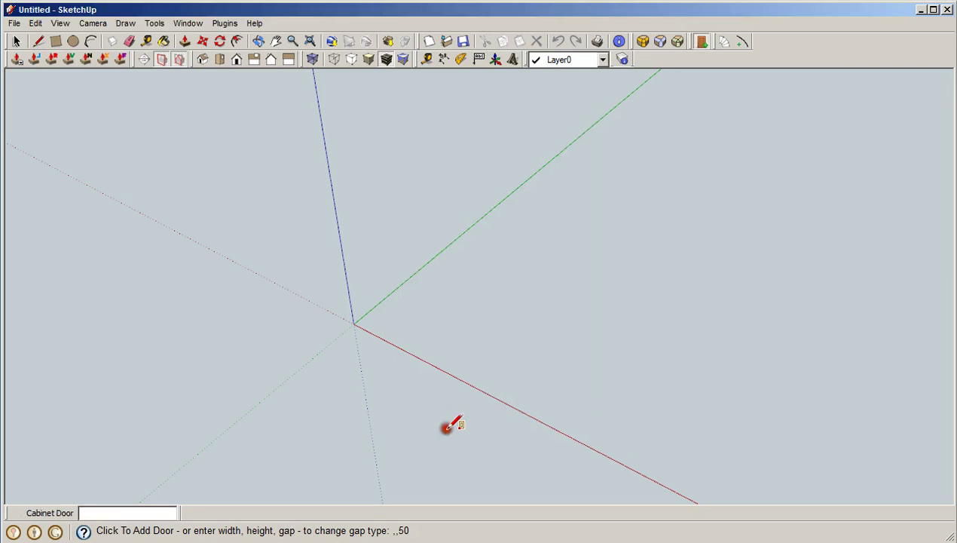
Step: Place the first cherry door at the origin and a second door beside it
click(358, 320)
scroll(360, 321, up, 3)
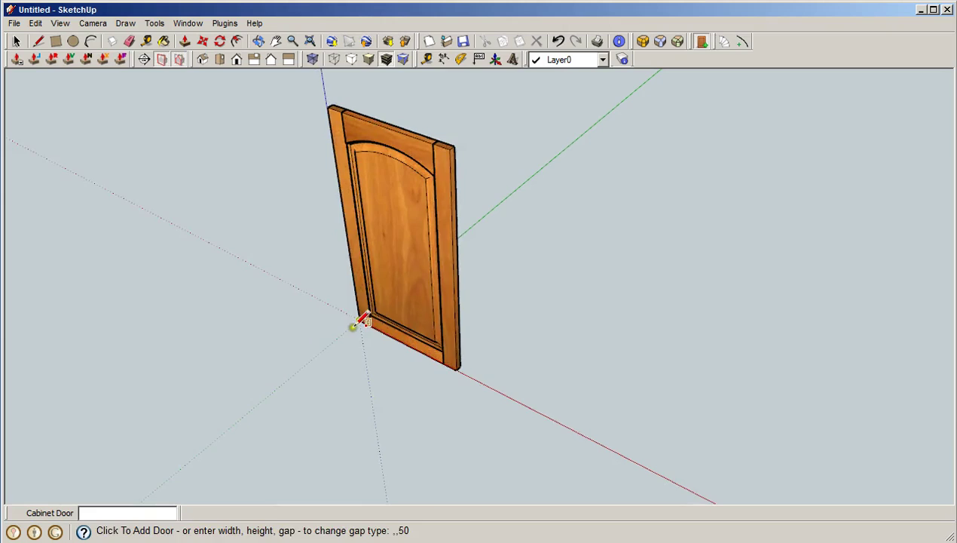
scroll(360, 321, up, 5)
scroll(797, 440, down, 1)
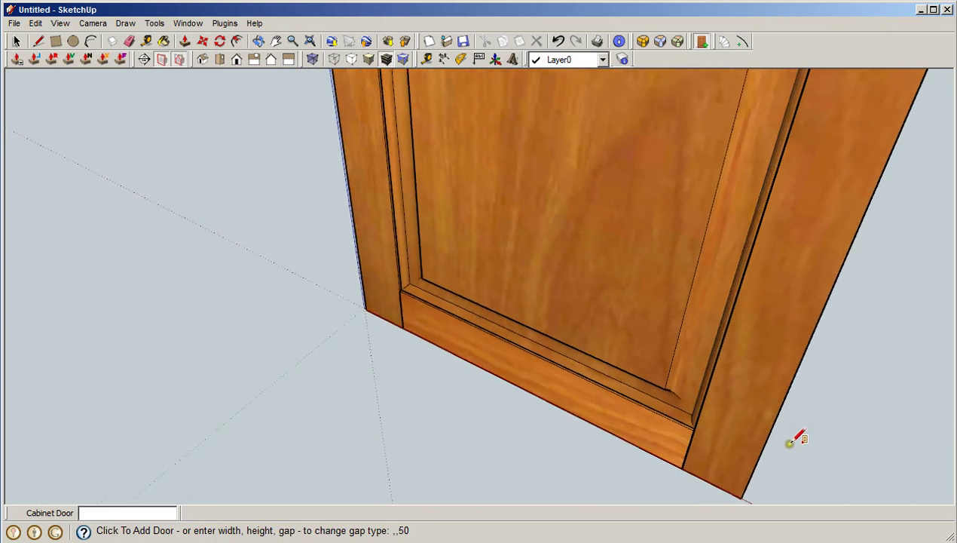
scroll(797, 440, down, 1)
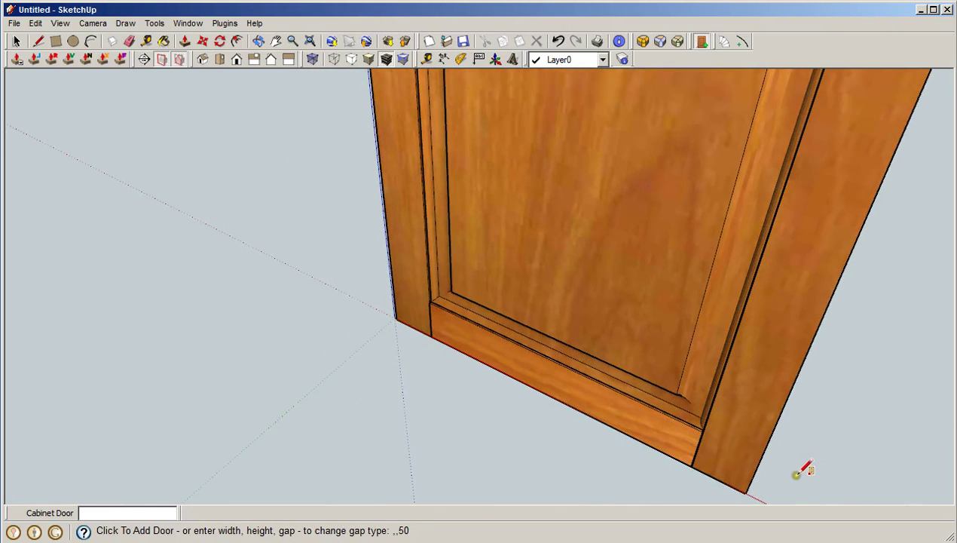
click(745, 491)
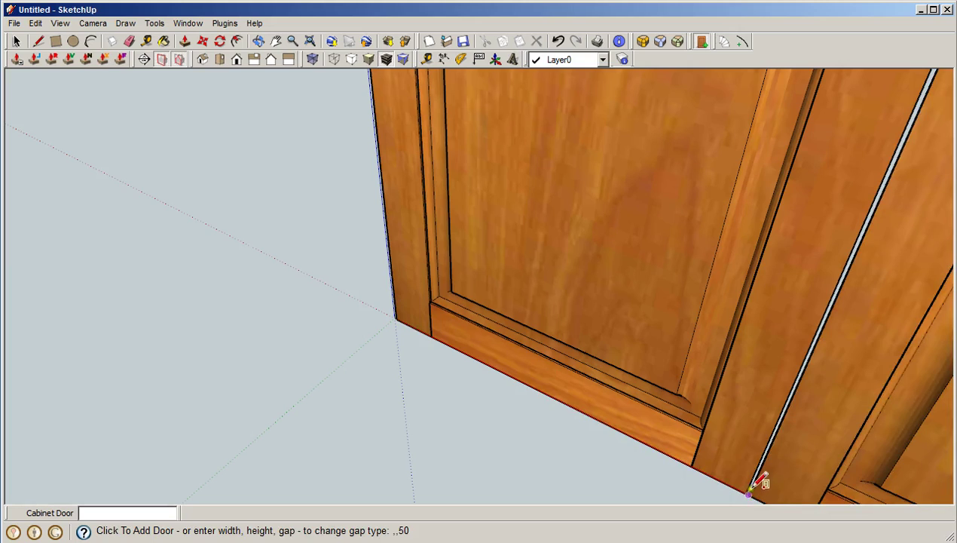
Step: Recheck the Door Gap value in the Cabinet Door settings and keep placing doors
click(701, 42)
drag(536, 304, 469, 303)
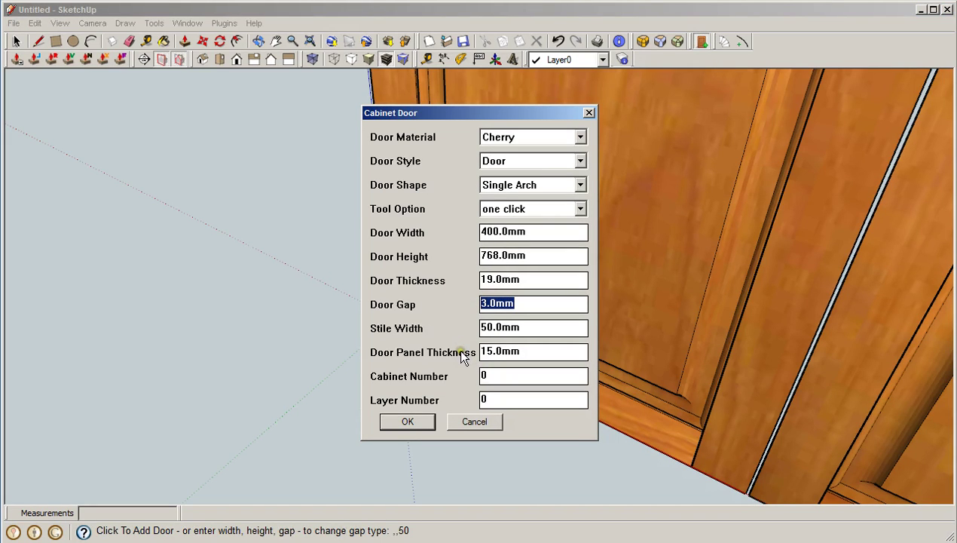
click(415, 421)
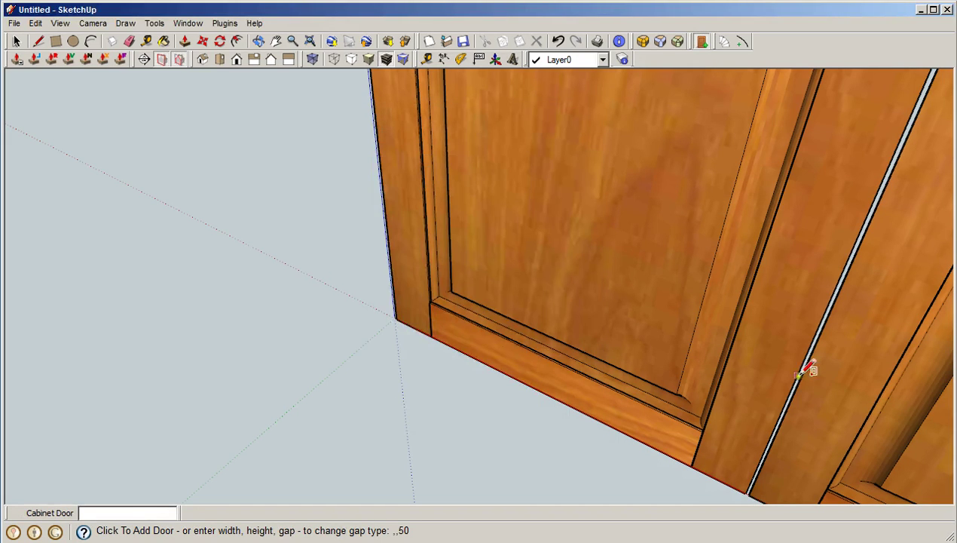
scroll(808, 367, down, 6)
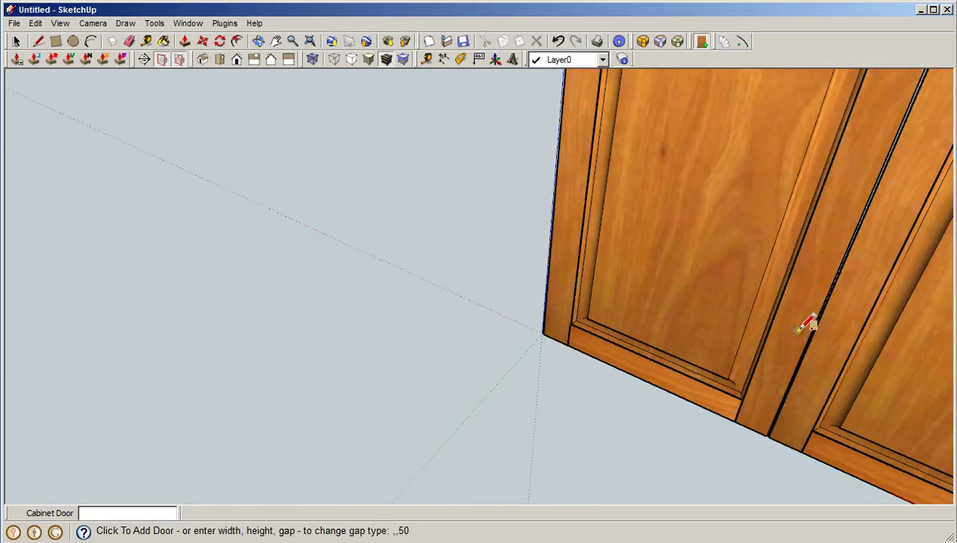
Step: Turn off View > Edge Style > Profiles, viewing both doors from the front and shifted left
key(o)
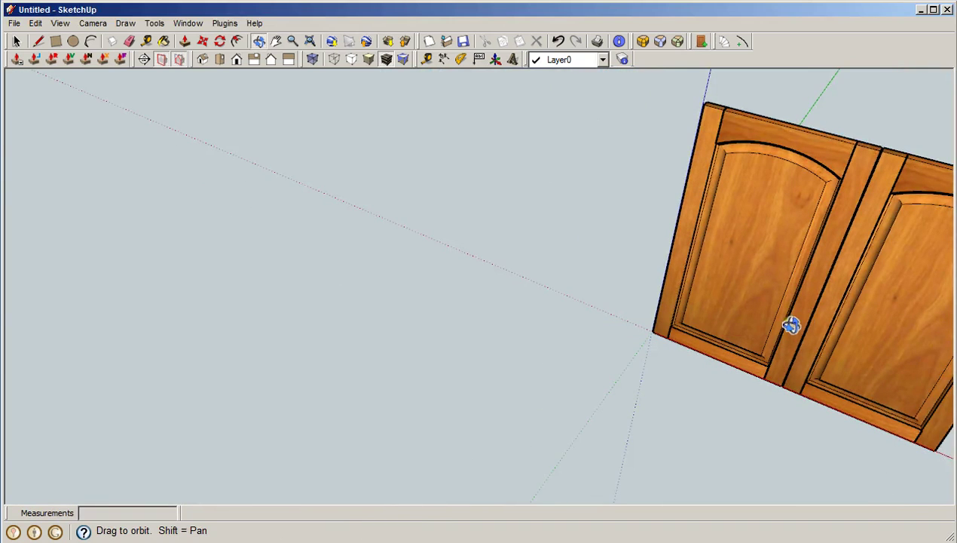
drag(815, 274, 770, 191)
click(60, 24)
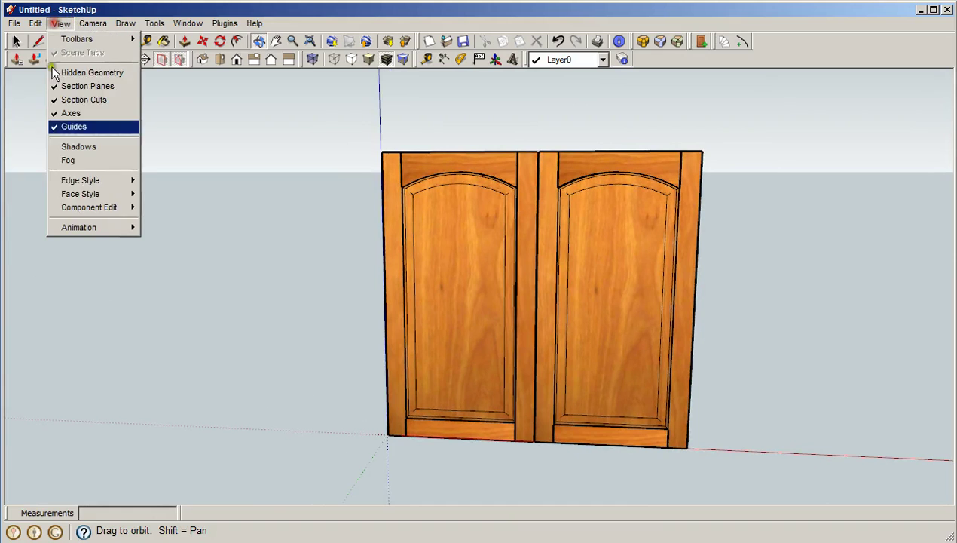
mouse_move(63, 183)
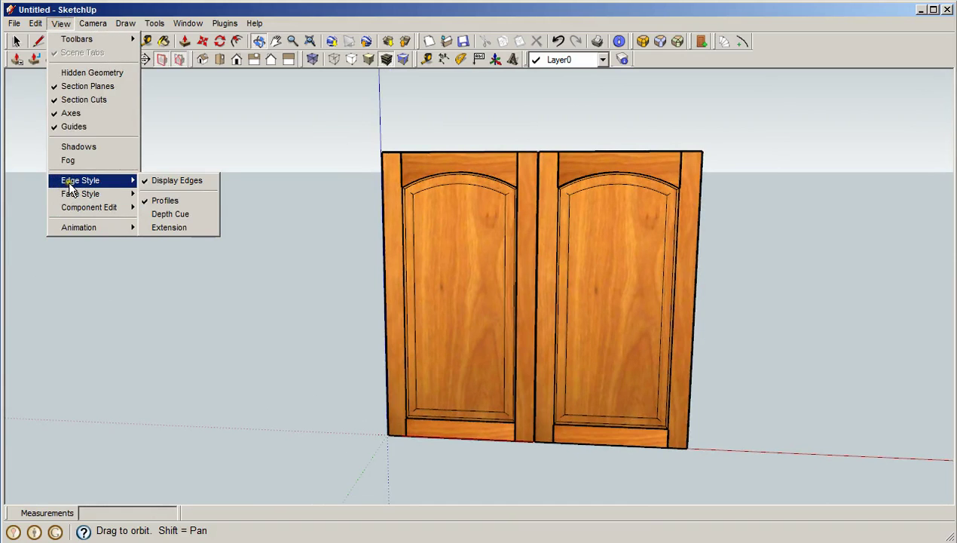
click(170, 198)
scroll(562, 318, up, 4)
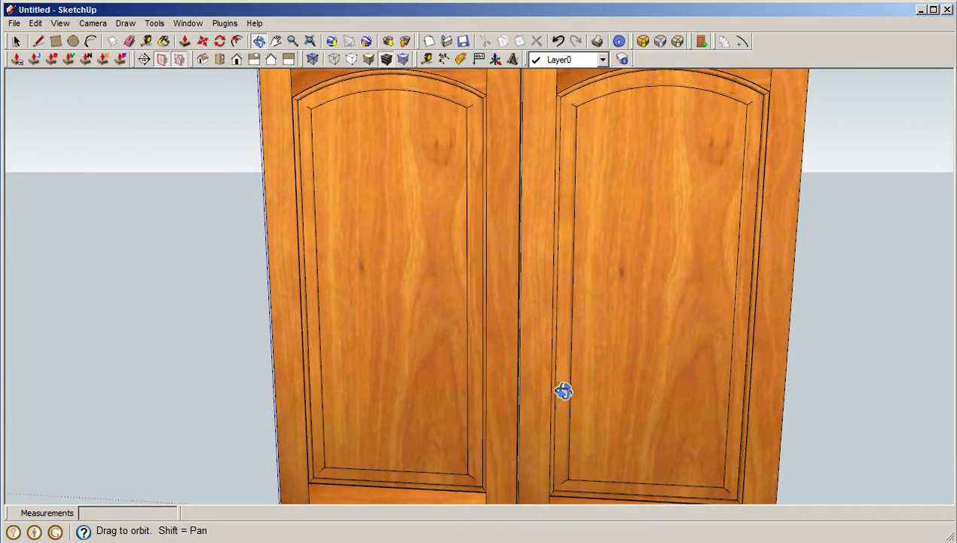
drag(562, 391, 551, 222)
scroll(611, 245, down, 4)
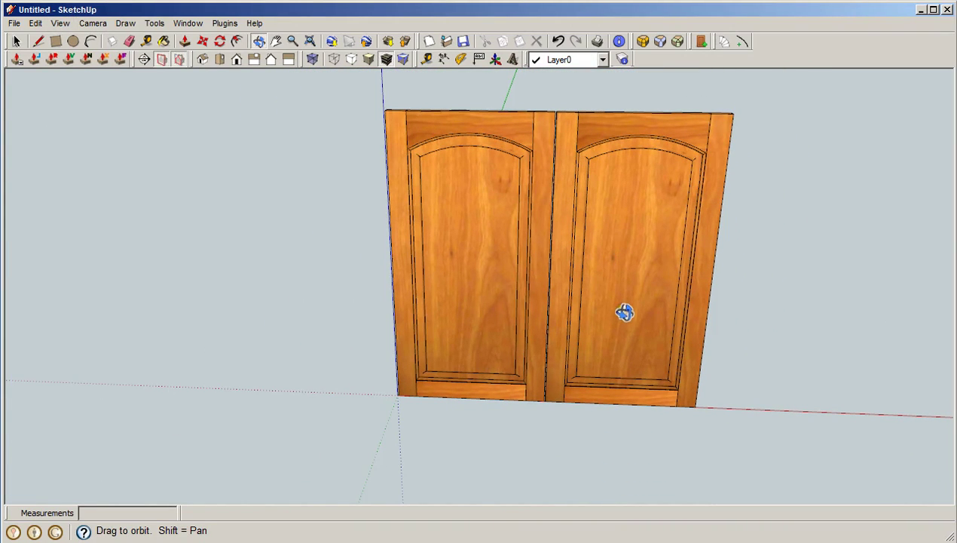
shift+middle_drag(624, 312, 391, 300)
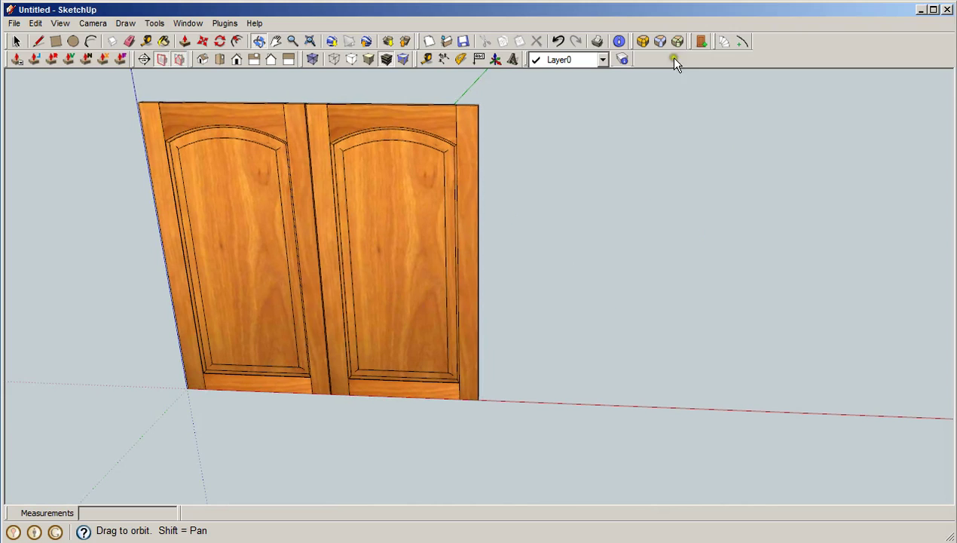
Step: Add a third and a fourth cherry door to the right of the second door
click(698, 40)
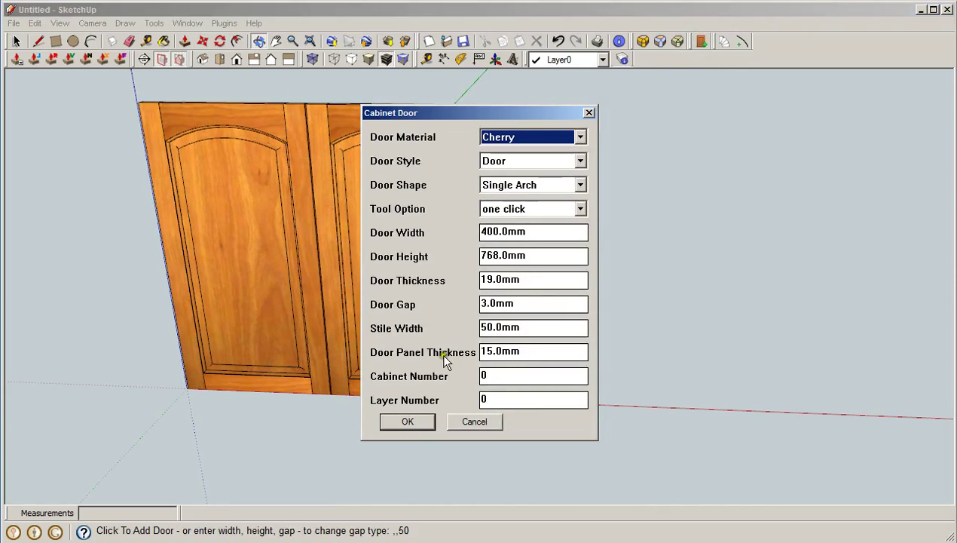
click(410, 424)
click(481, 394)
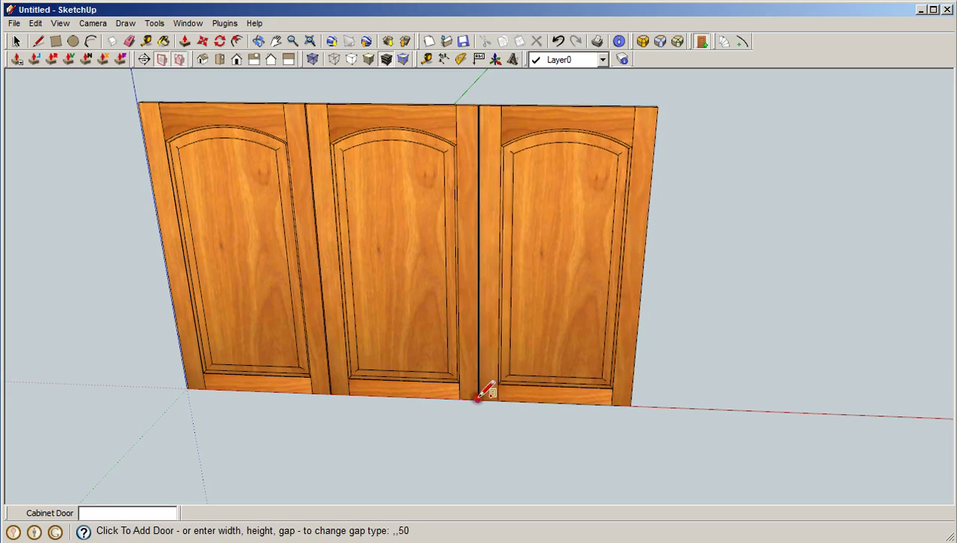
click(633, 400)
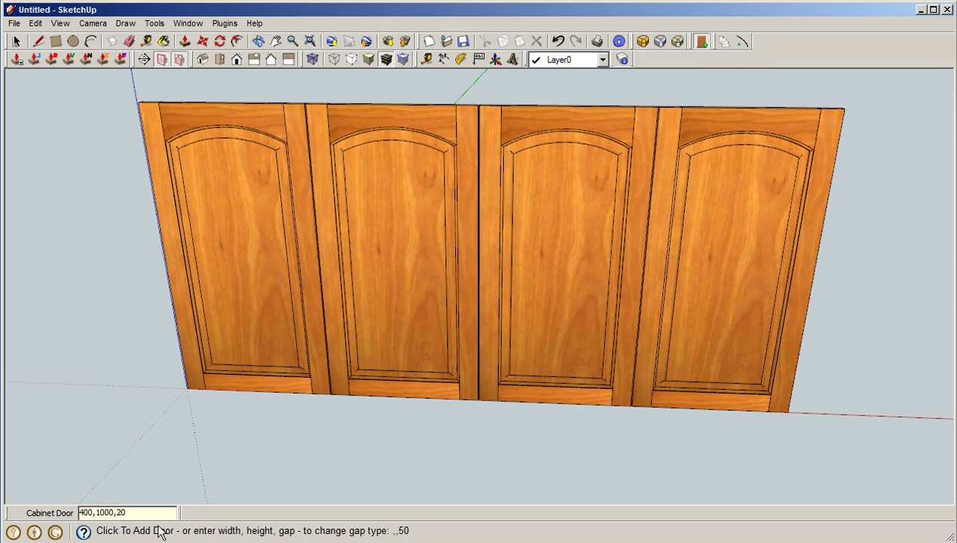
key(Return)
scroll(676, 312, down, 3)
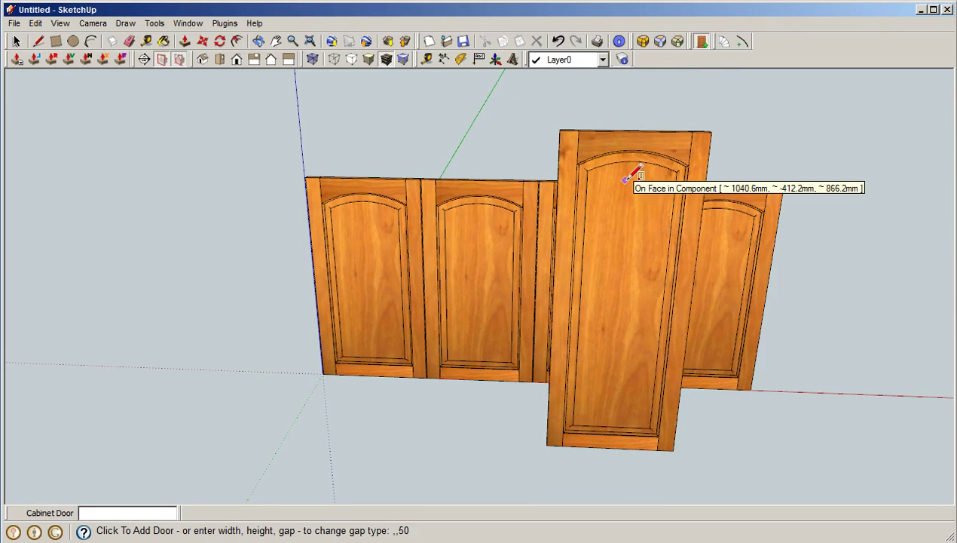
key(space)
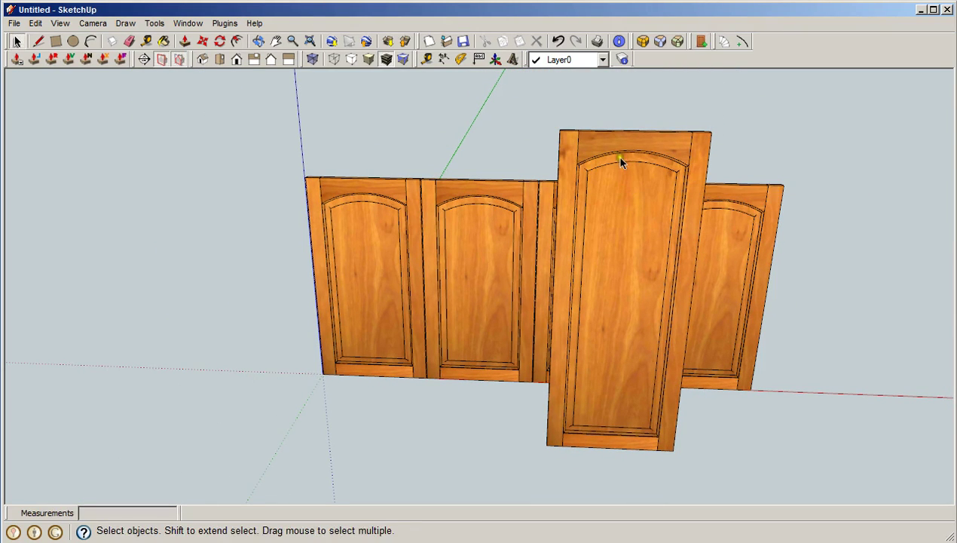
click(623, 143)
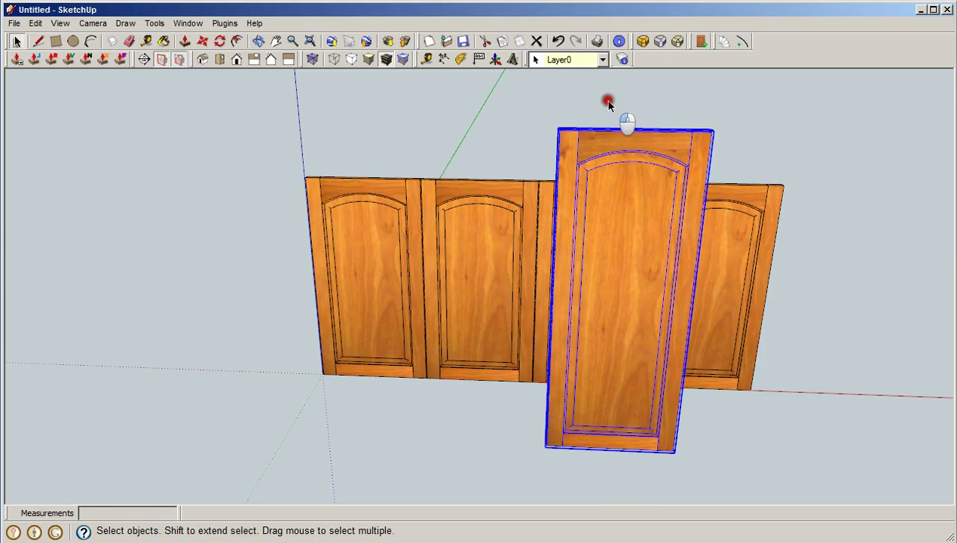
click(618, 121)
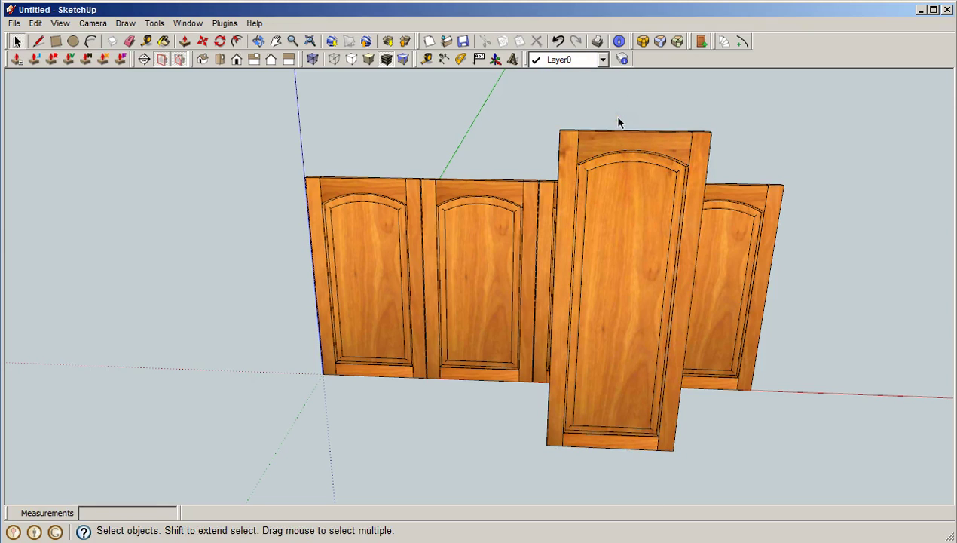
key(ctrl+z)
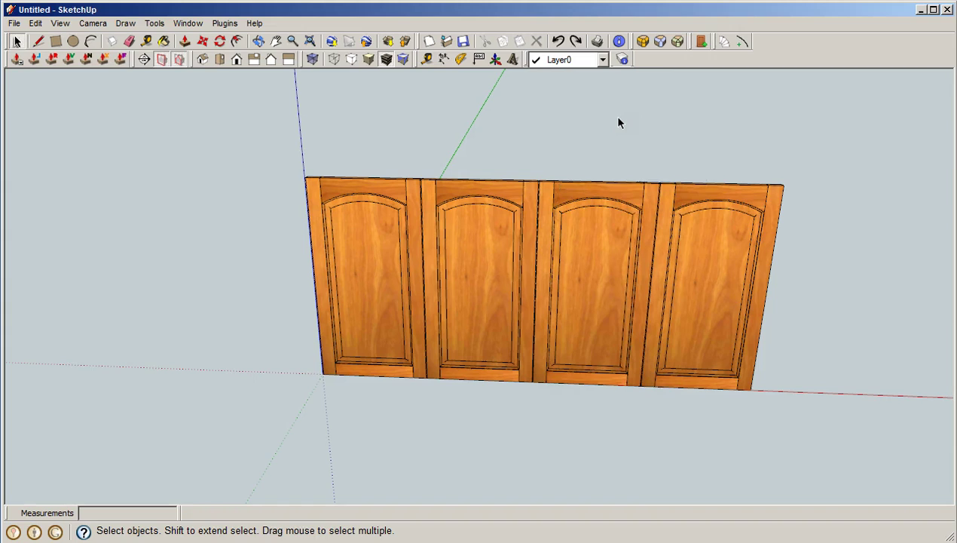
Step: Place a 400 × 1000 mm cherry door, 20 mm apart, at the row's right end
click(701, 41)
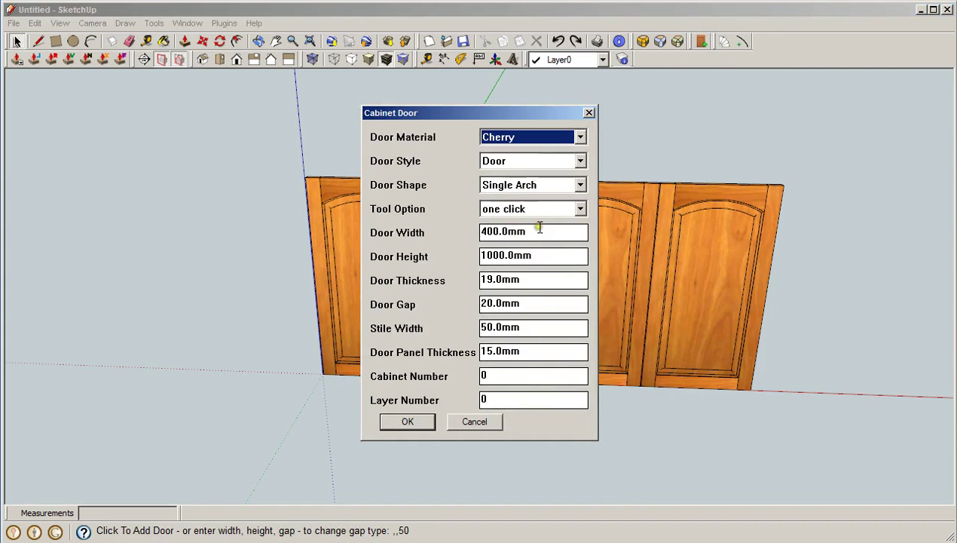
double_click(517, 231)
double_click(539, 257)
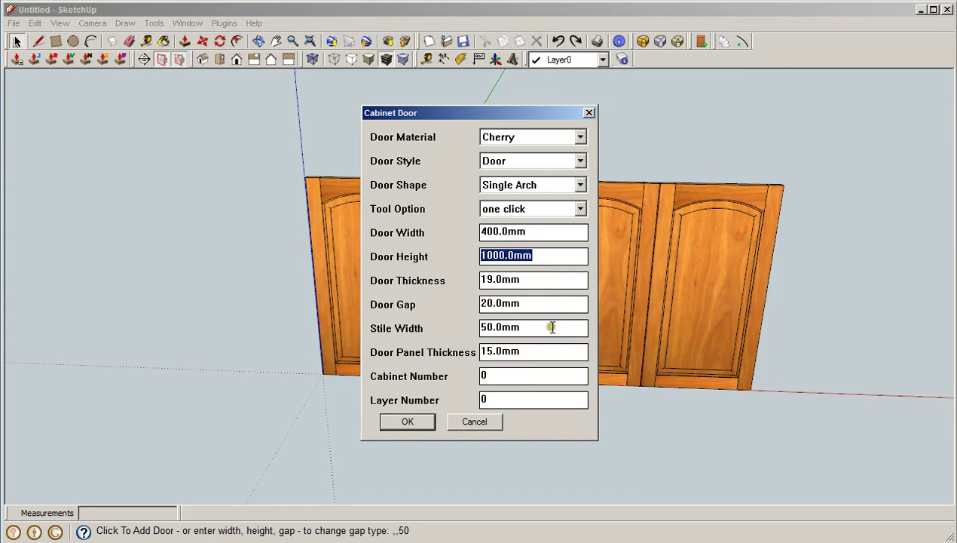
double_click(542, 304)
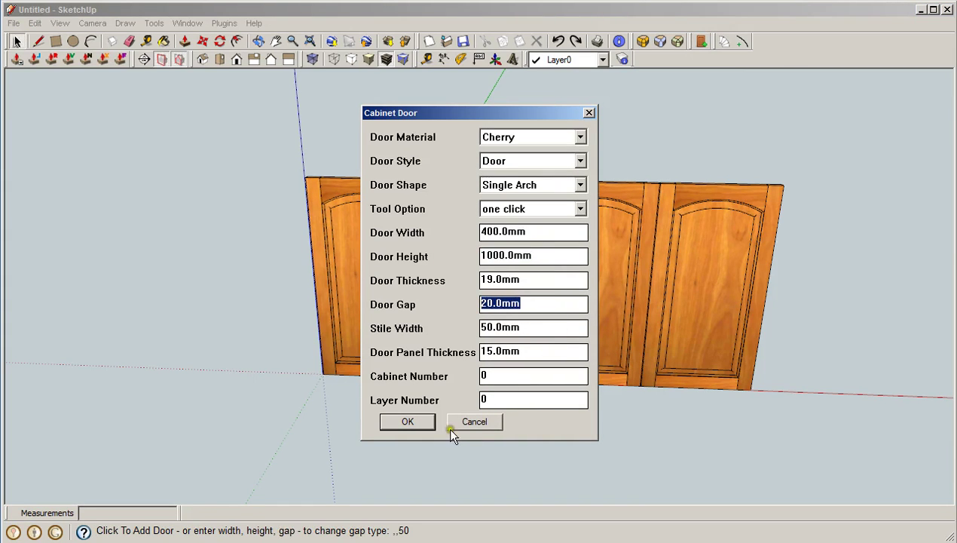
click(410, 421)
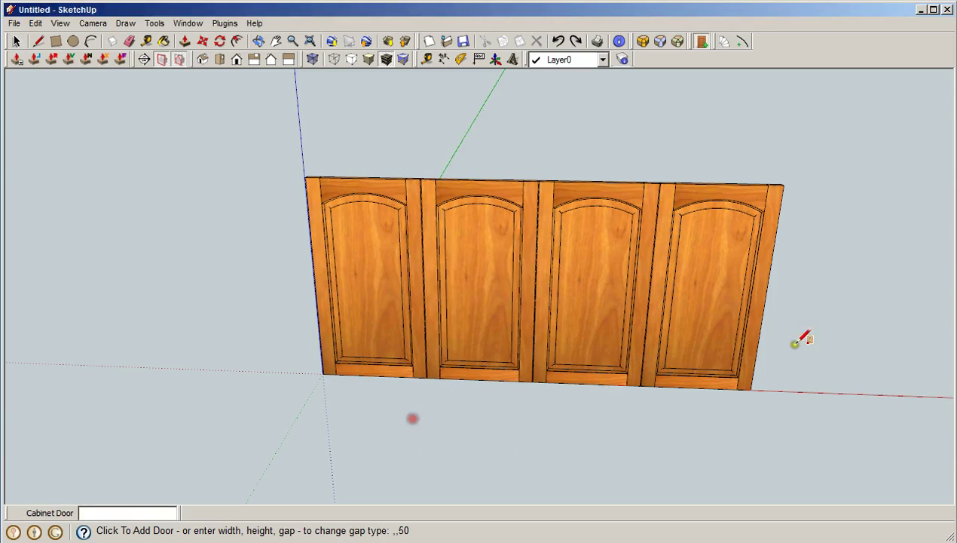
click(752, 389)
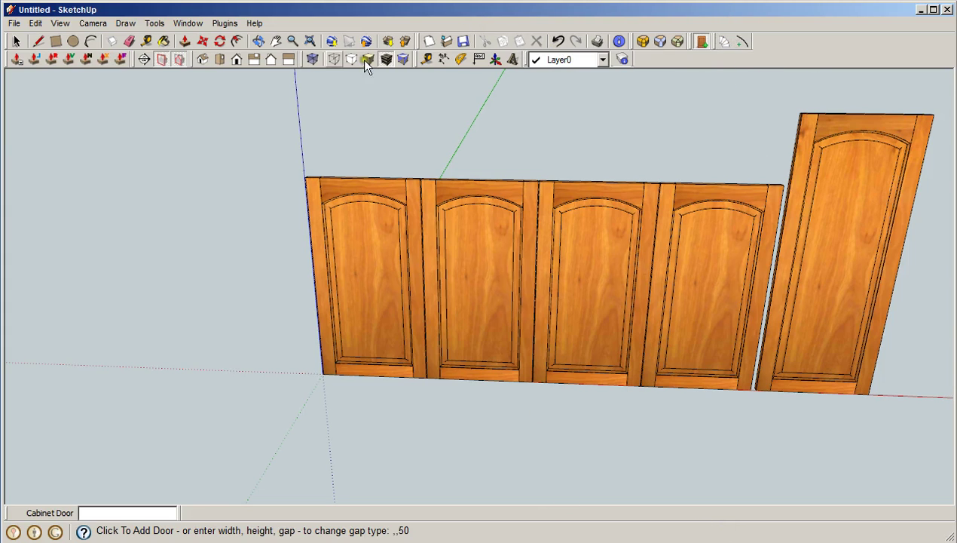
click(260, 42)
drag(327, 76, 363, 214)
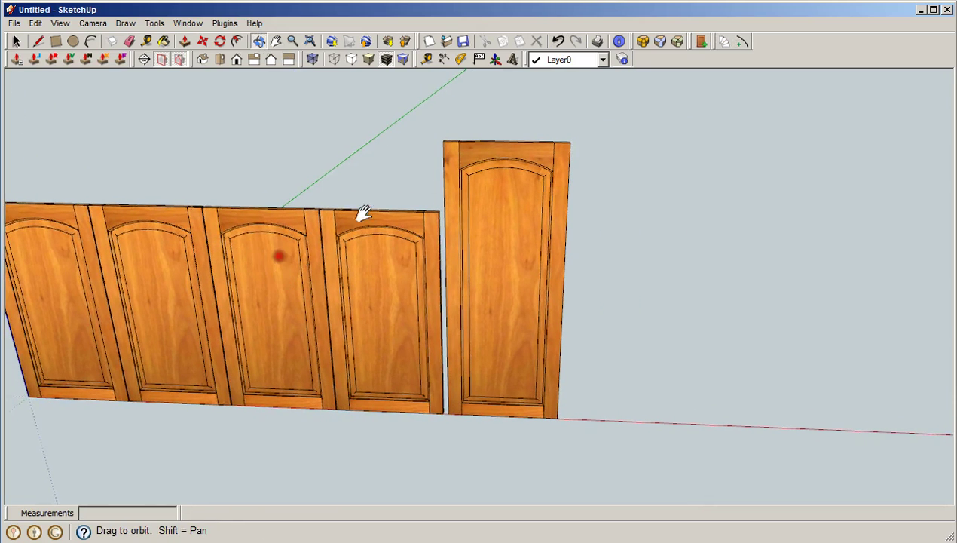
Step: Set the Cabinet Door Tool Option to drag width and confirm the settings
click(701, 40)
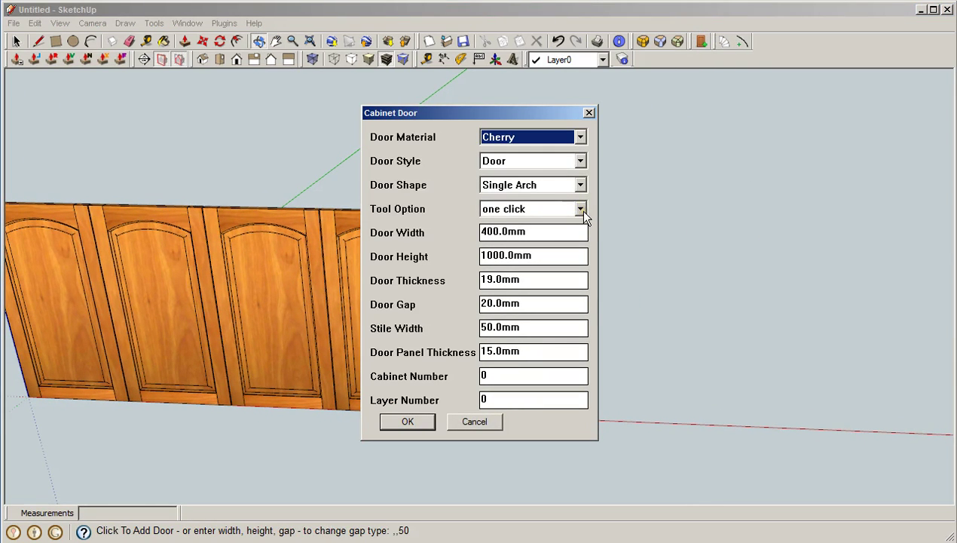
click(580, 208)
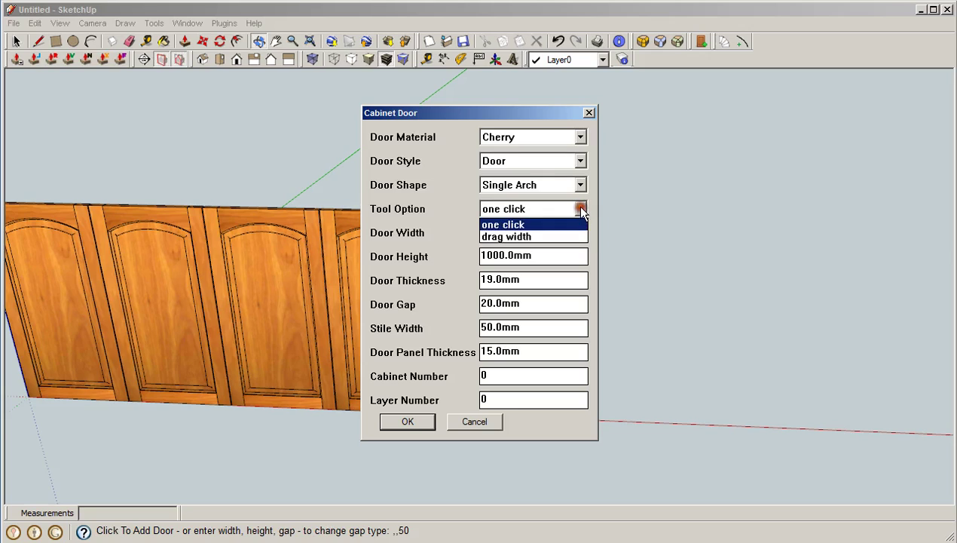
click(526, 238)
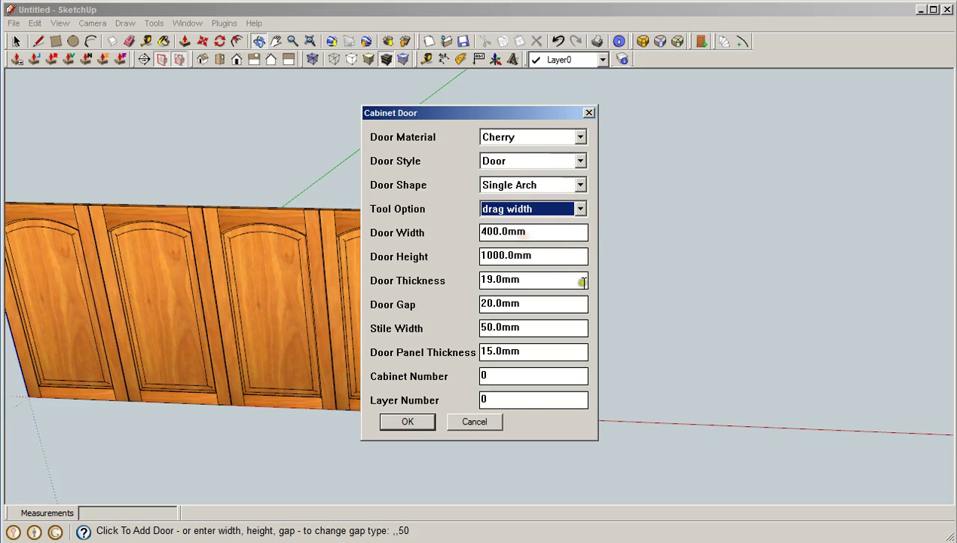
click(408, 422)
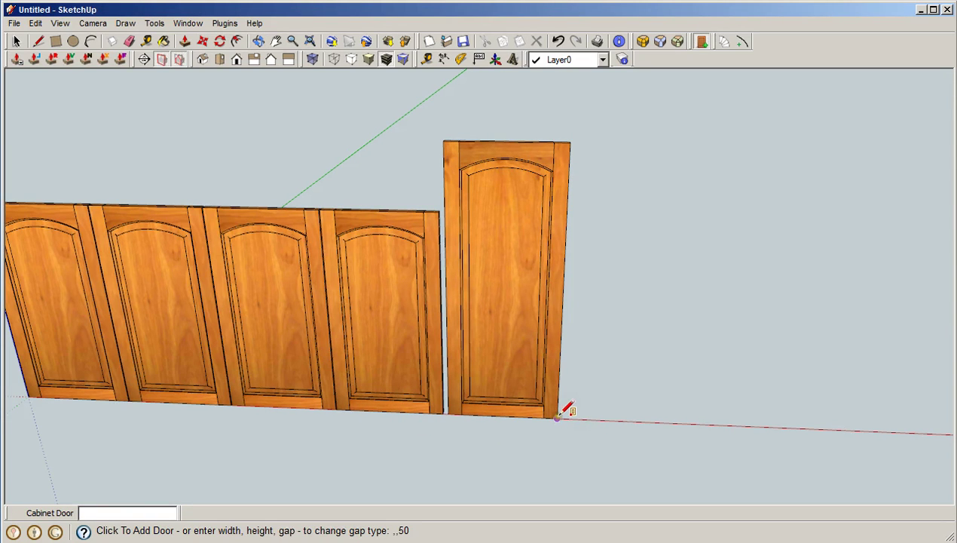
Step: Drag out a roughly 673 mm wide door from the tall door's corner, showing all six doors
scroll(557, 416, up, 5)
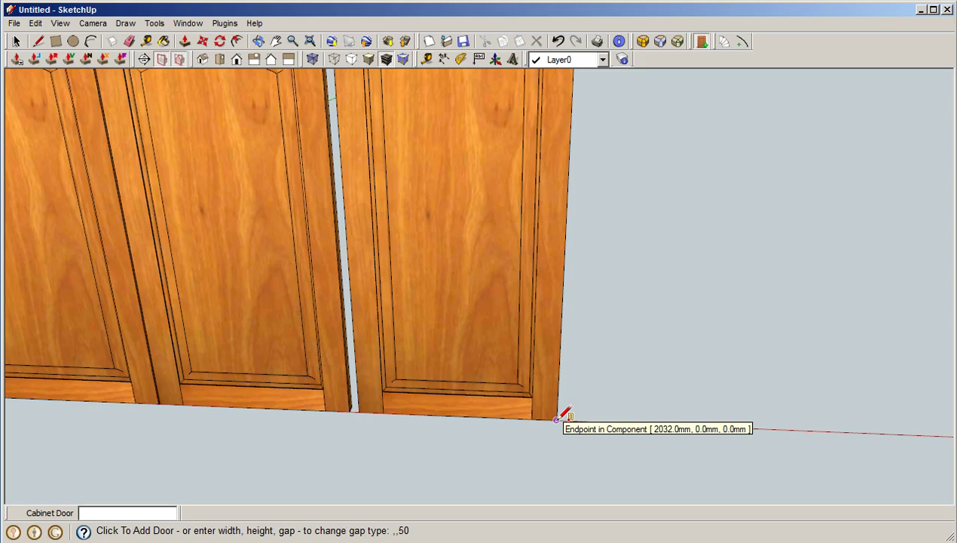
click(556, 419)
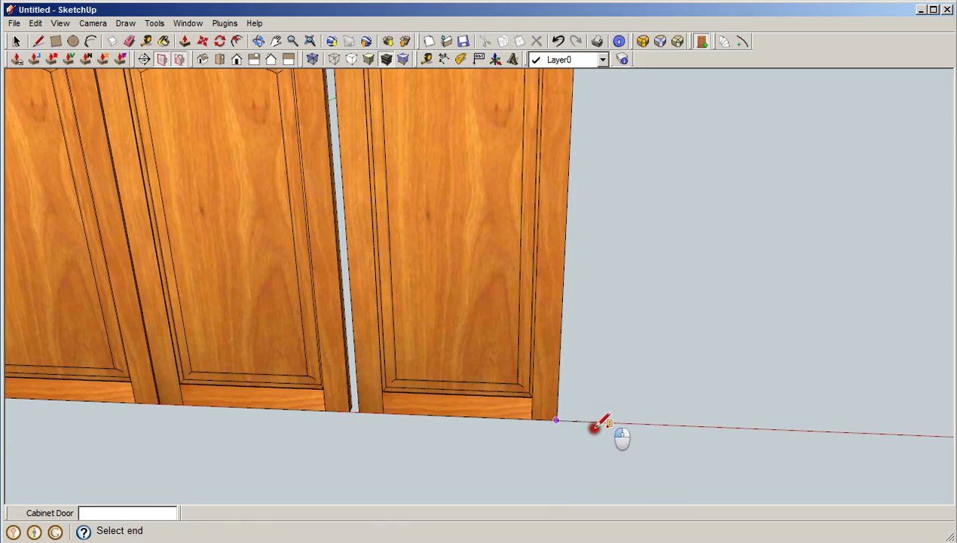
click(909, 434)
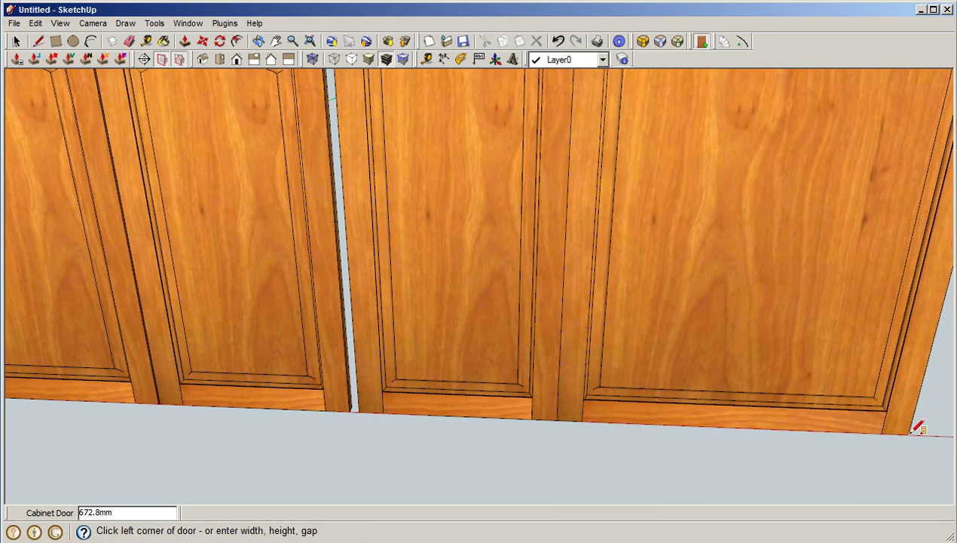
scroll(911, 427, down, 5)
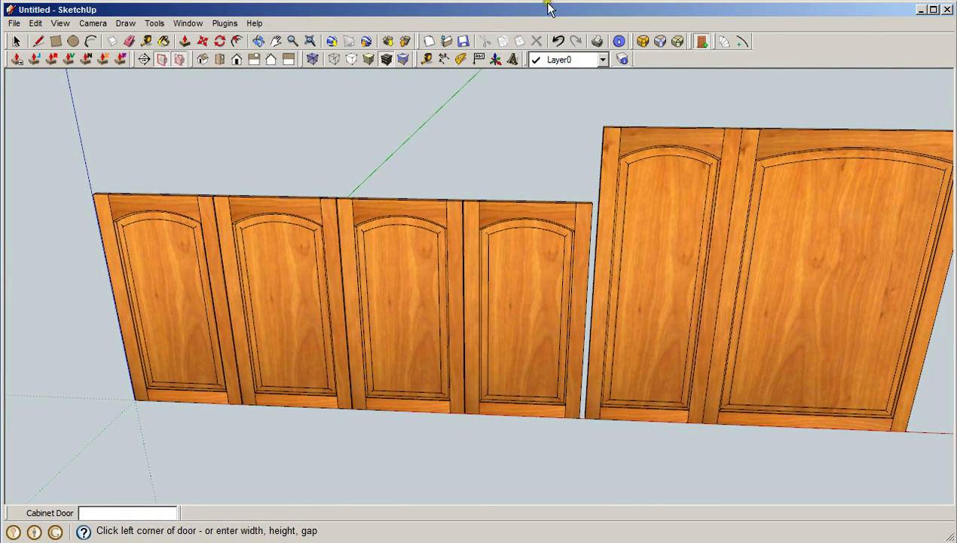
click(258, 41)
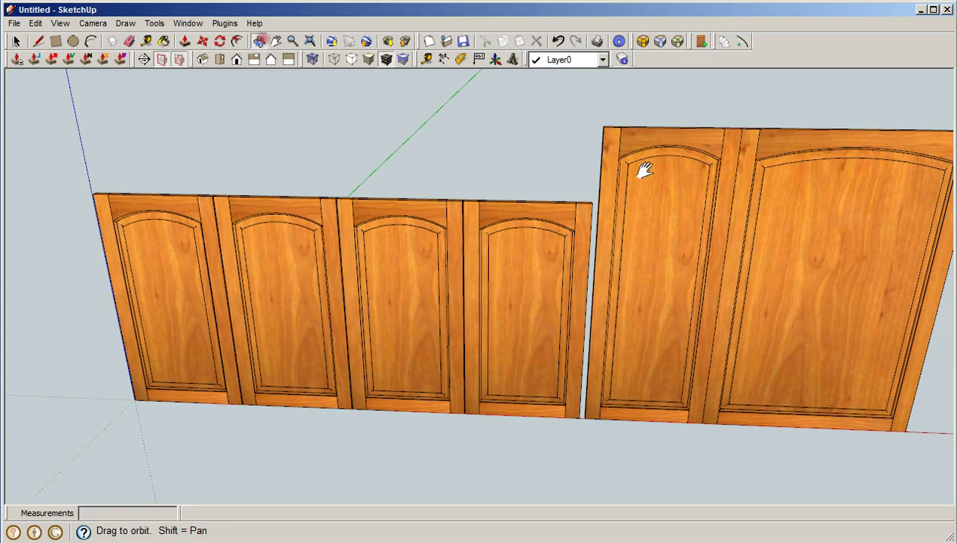
drag(644, 171, 642, 213)
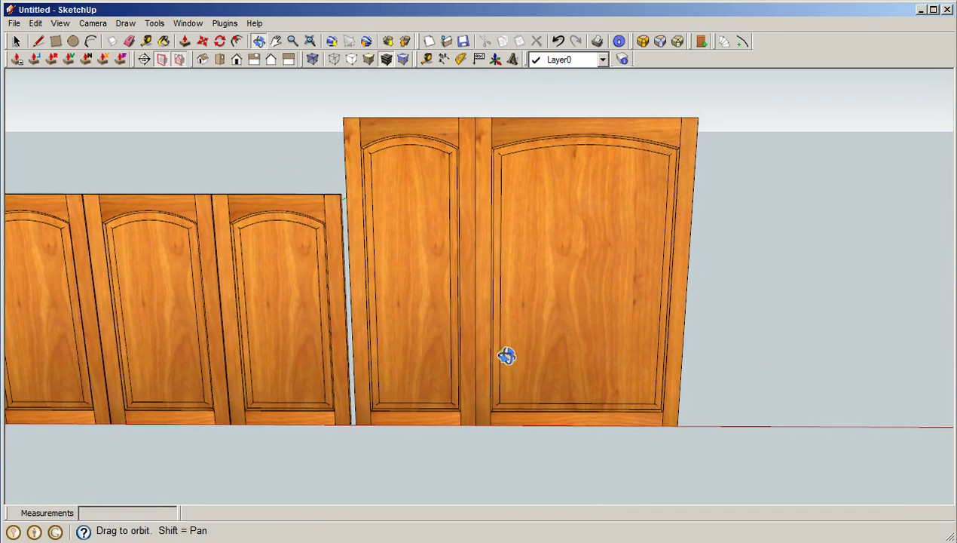
shift+drag(427, 332, 620, 339)
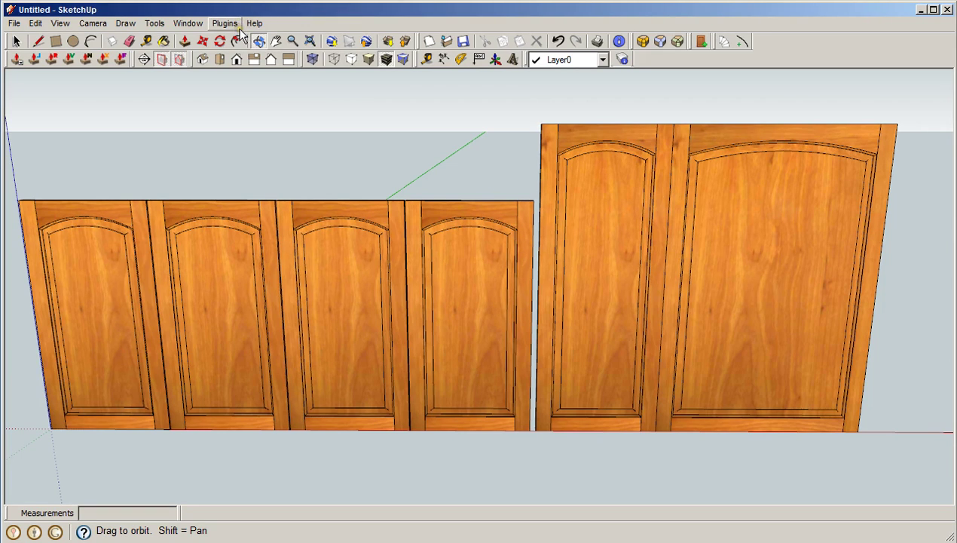
Step: Replace the Door H material's texture with baltic_hor.jpg from the In Model materials
click(165, 42)
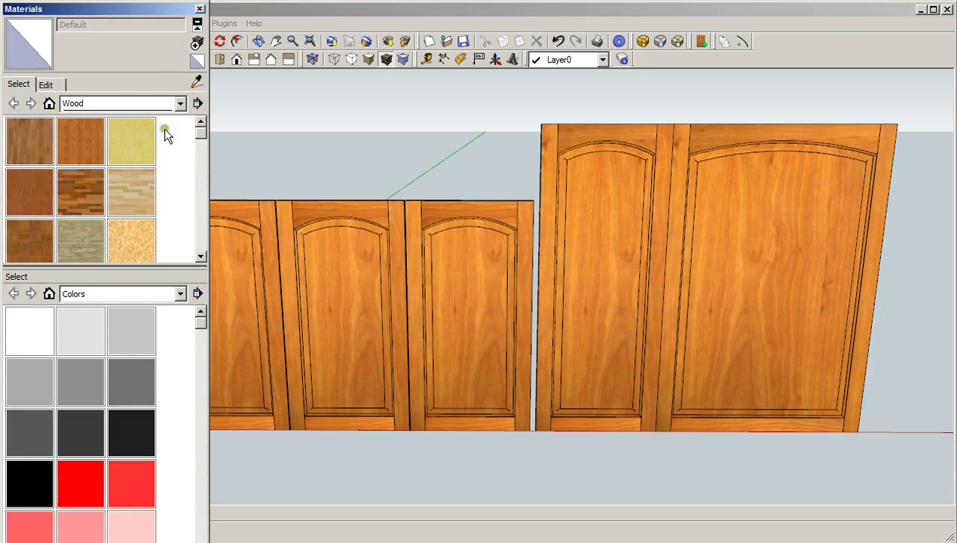
click(180, 103)
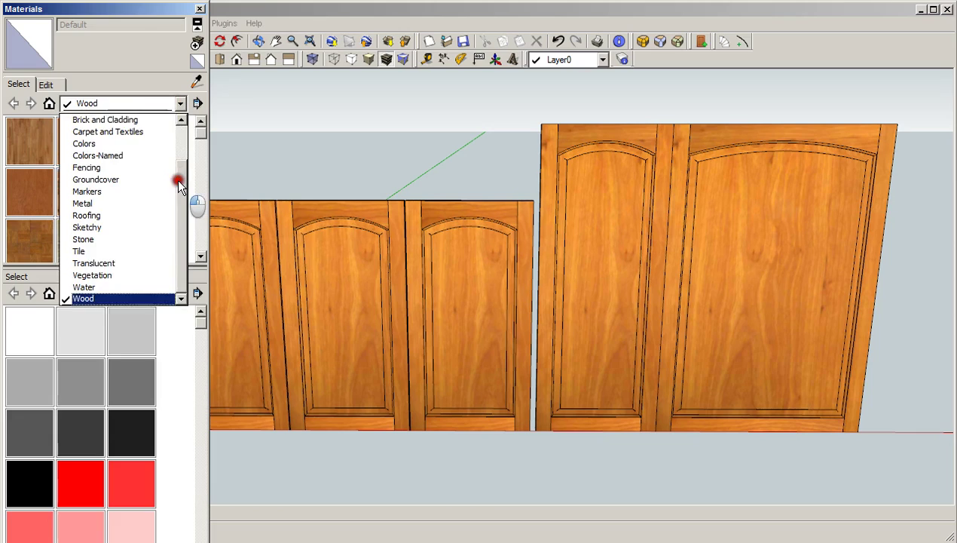
drag(179, 187, 182, 121)
click(97, 122)
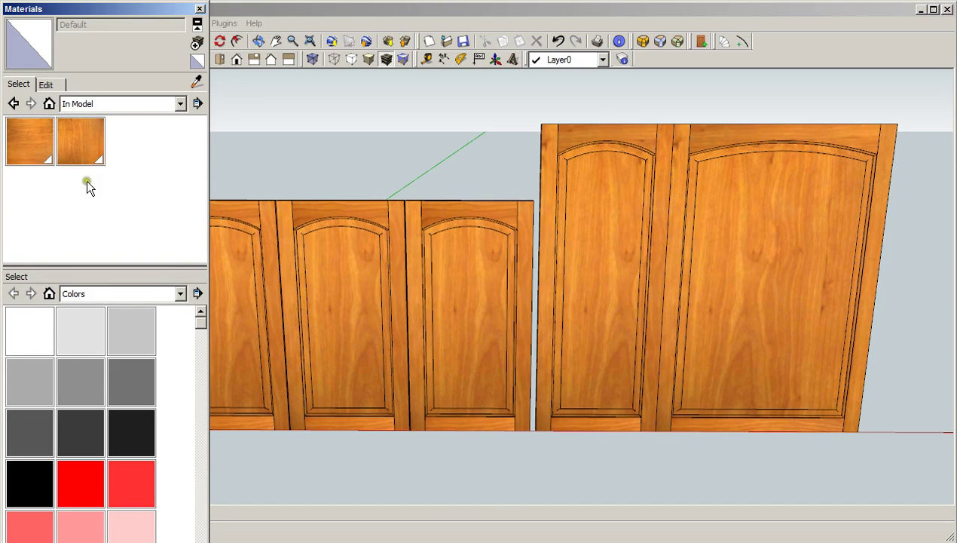
double_click(39, 144)
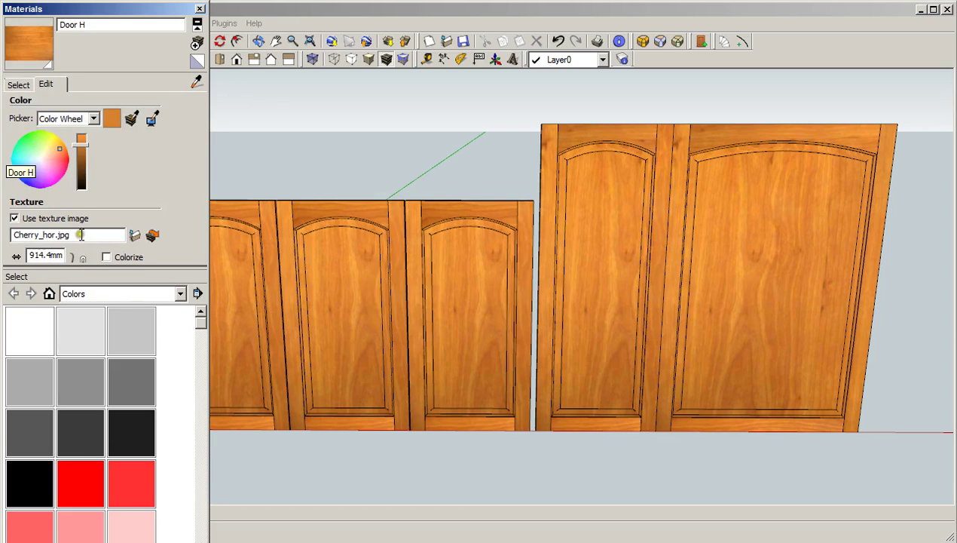
drag(80, 235, 23, 249)
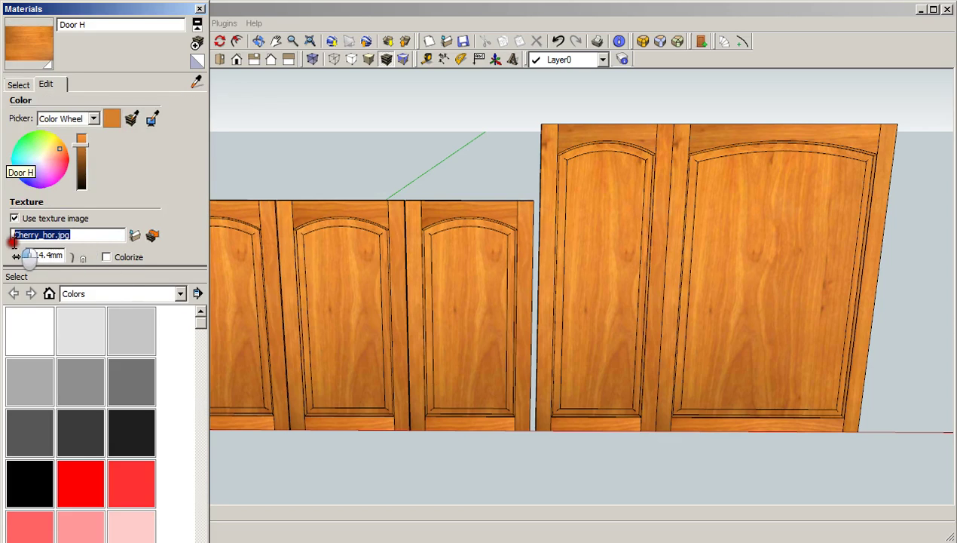
click(85, 235)
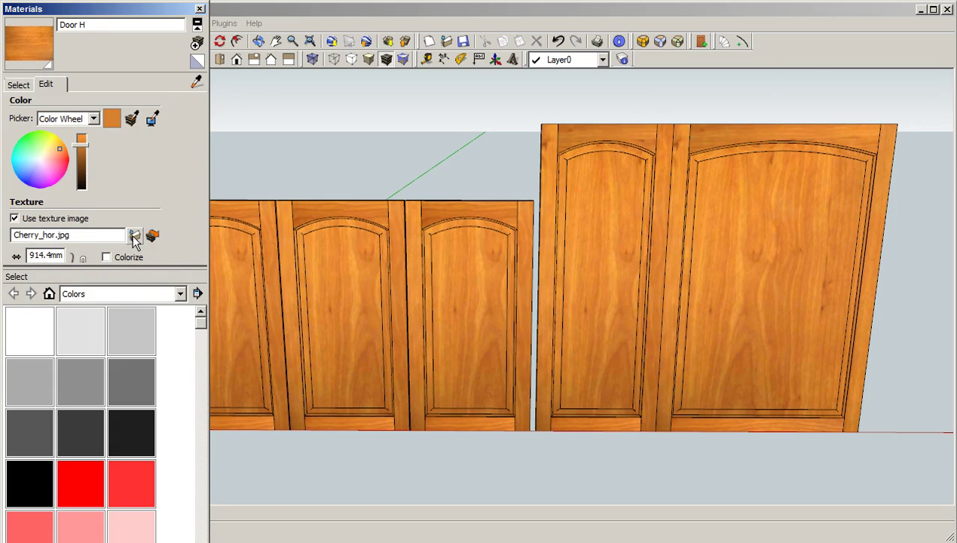
click(134, 235)
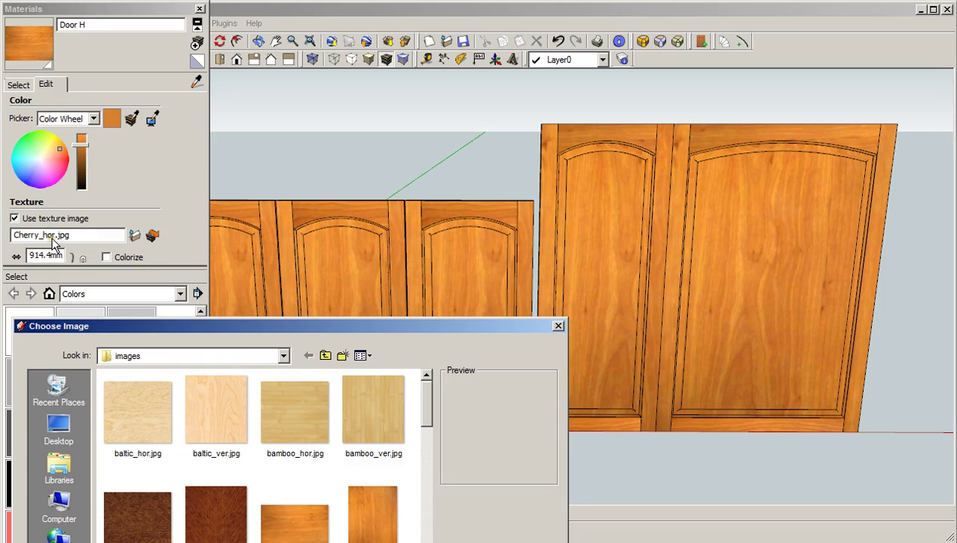
click(138, 416)
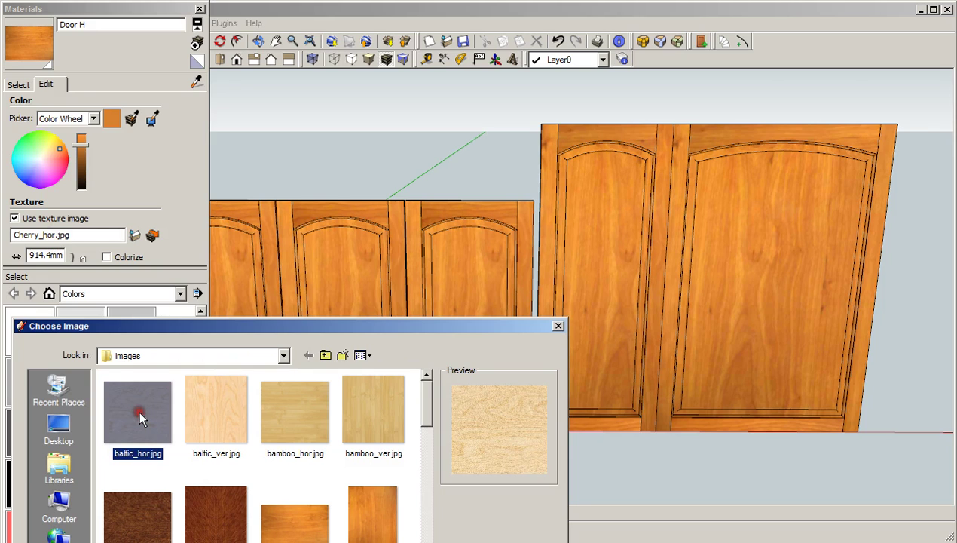
double_click(138, 413)
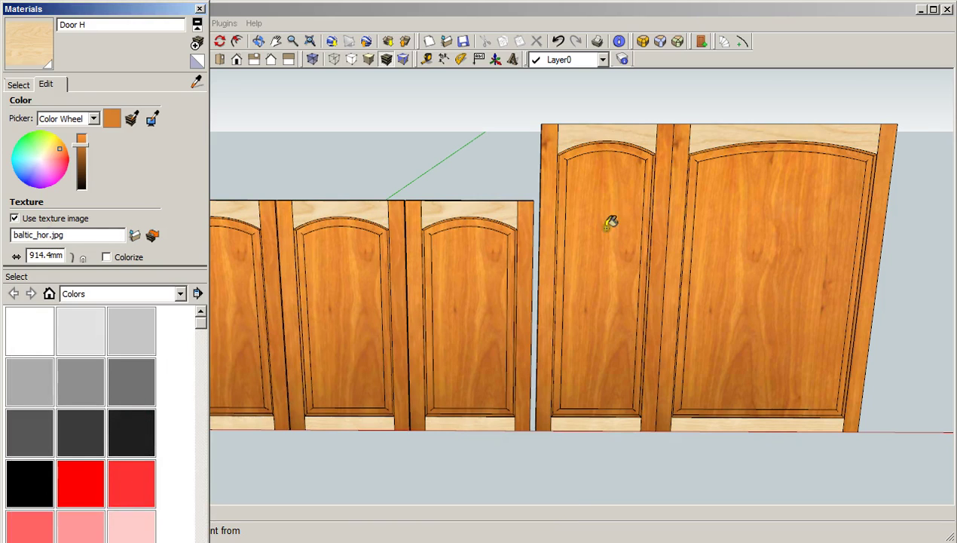
Step: Replace the Door V material's texture with baltic_ver.jpg and close the Materials panel
click(19, 84)
double_click(81, 140)
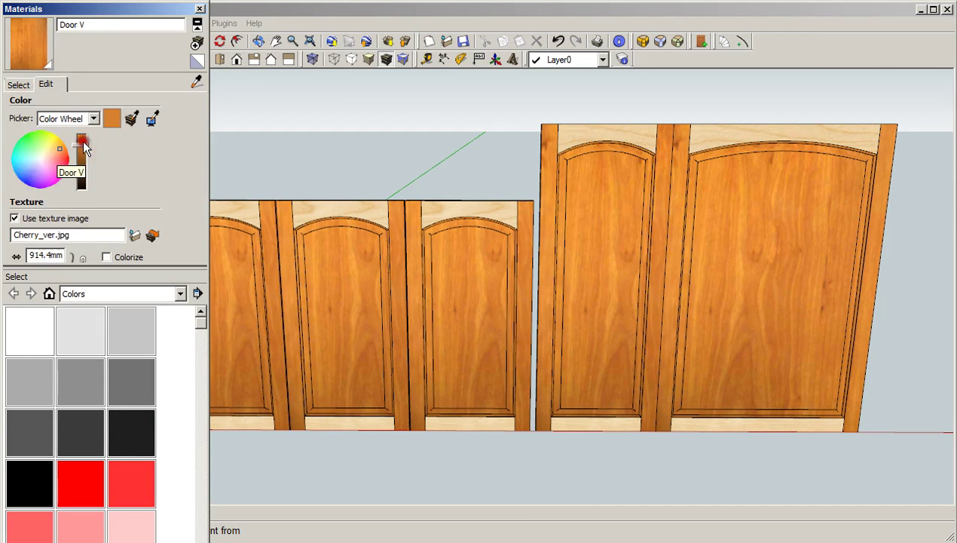
click(134, 235)
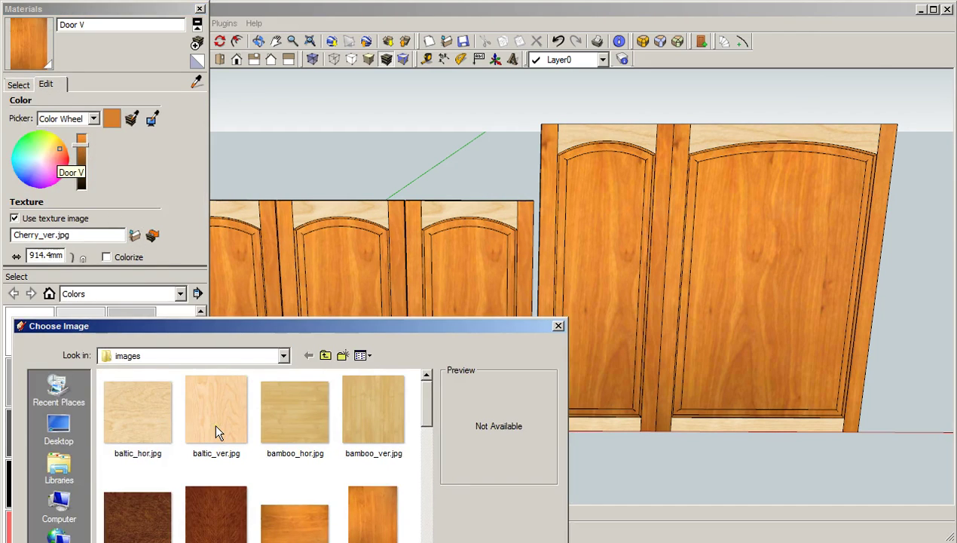
double_click(216, 422)
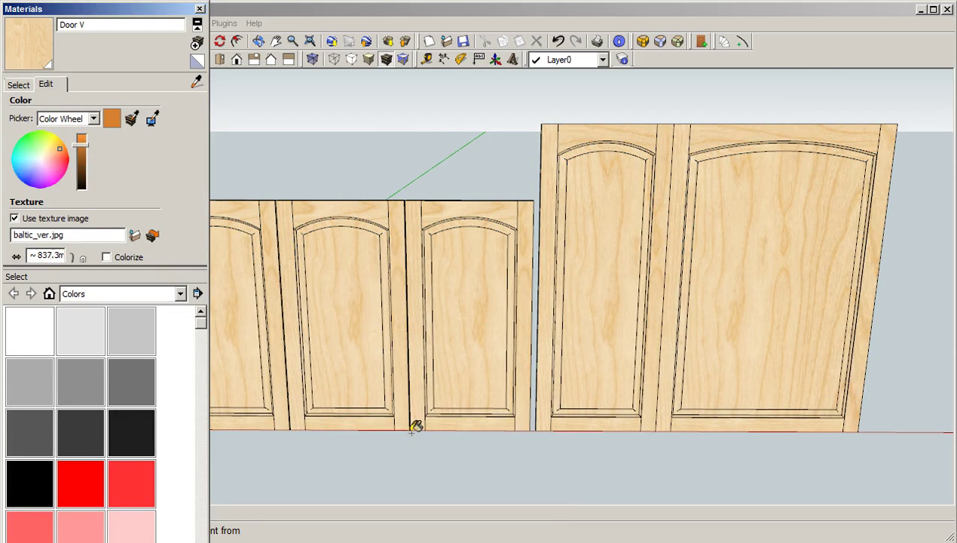
click(200, 8)
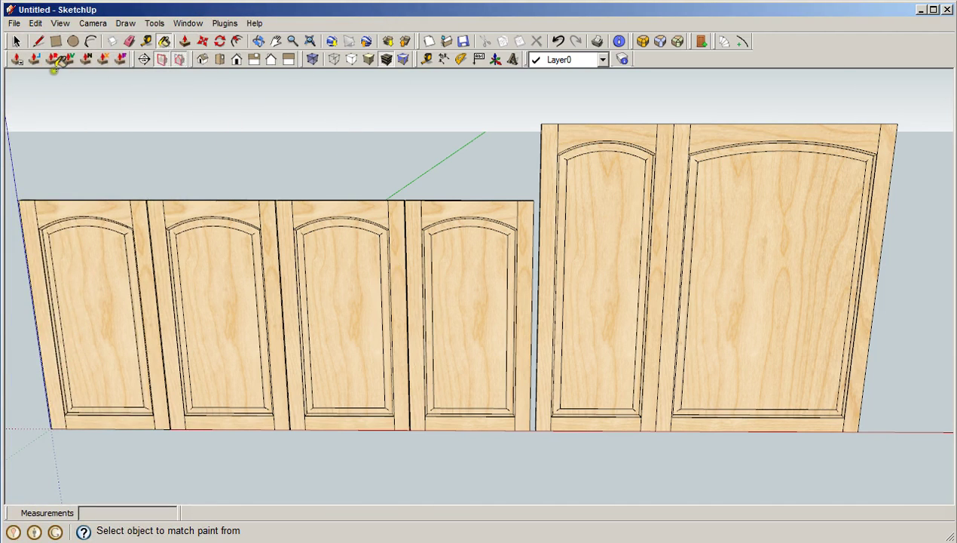
Step: Enter component edit mode on the fourth baltic birch door
click(16, 42)
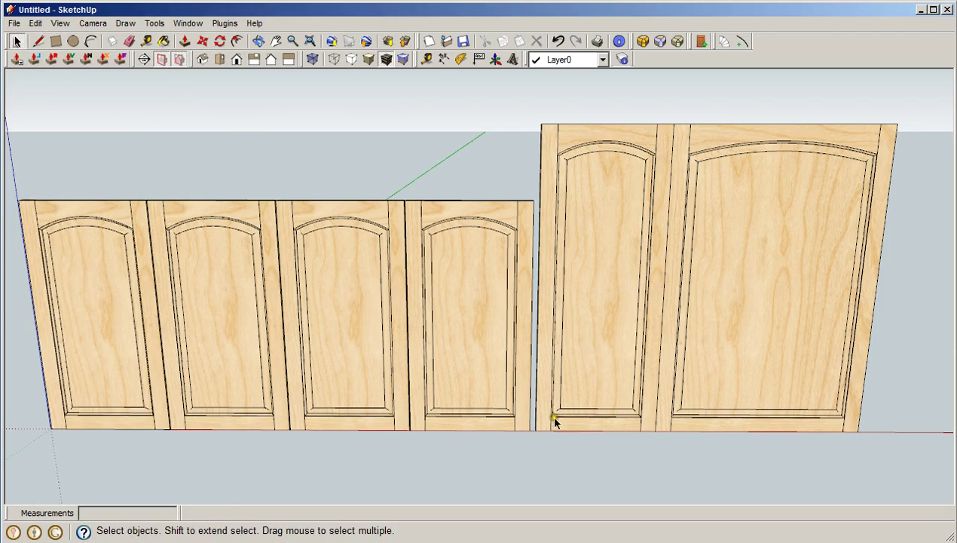
click(476, 302)
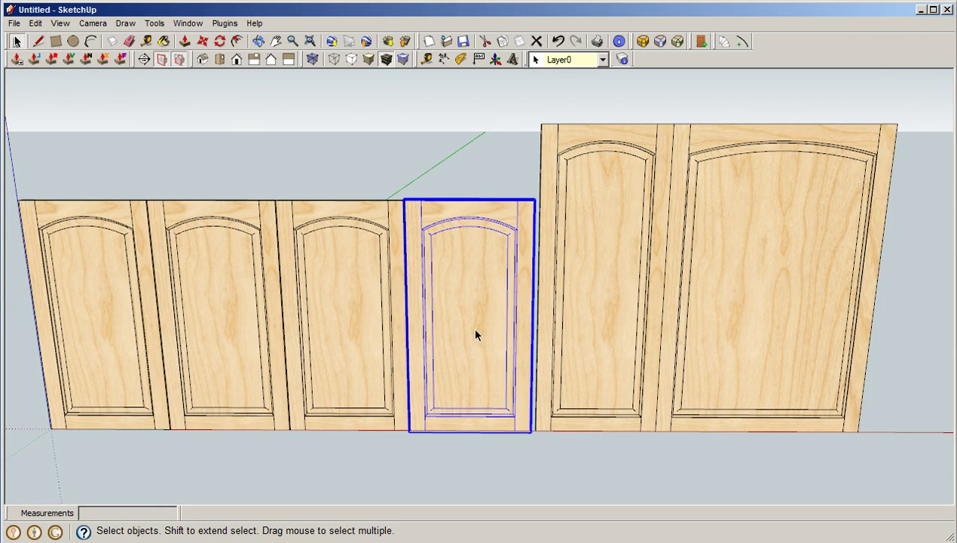
click(467, 245)
click(456, 155)
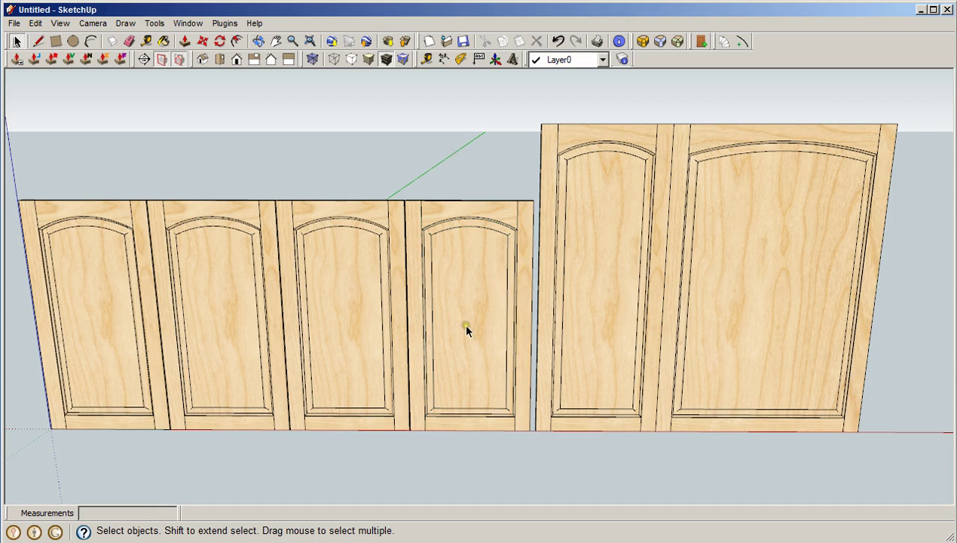
double_click(465, 325)
click(394, 183)
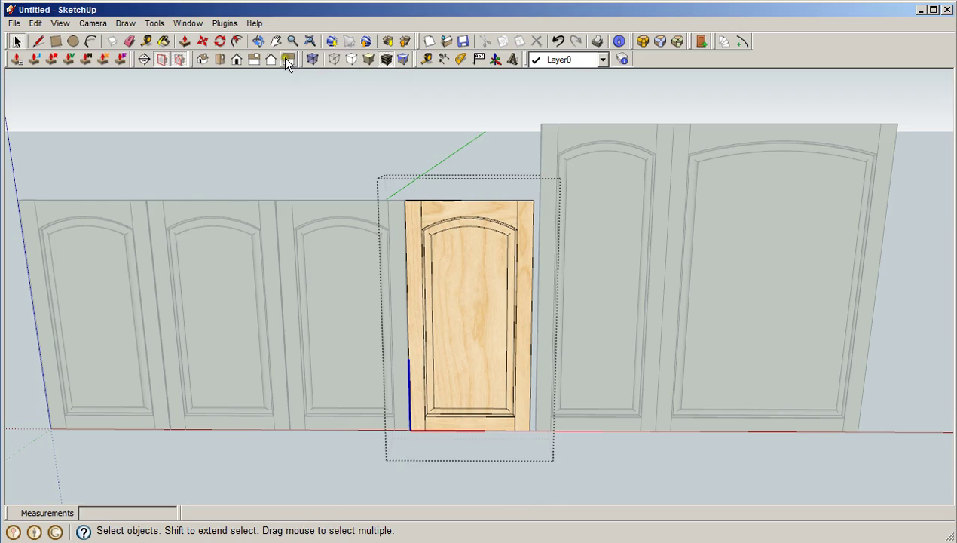
Step: Pick the Wood_OSB material from the Wood collection for painting
click(163, 42)
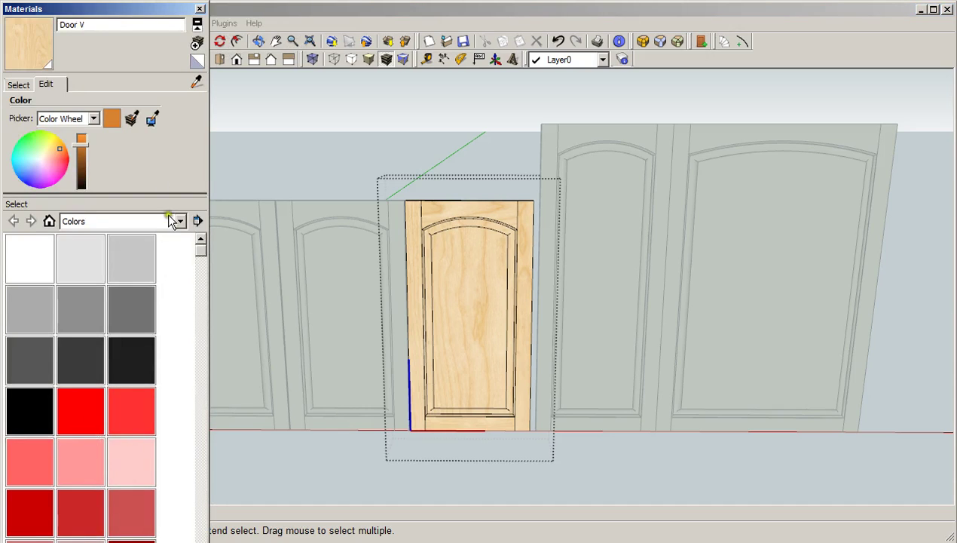
click(19, 84)
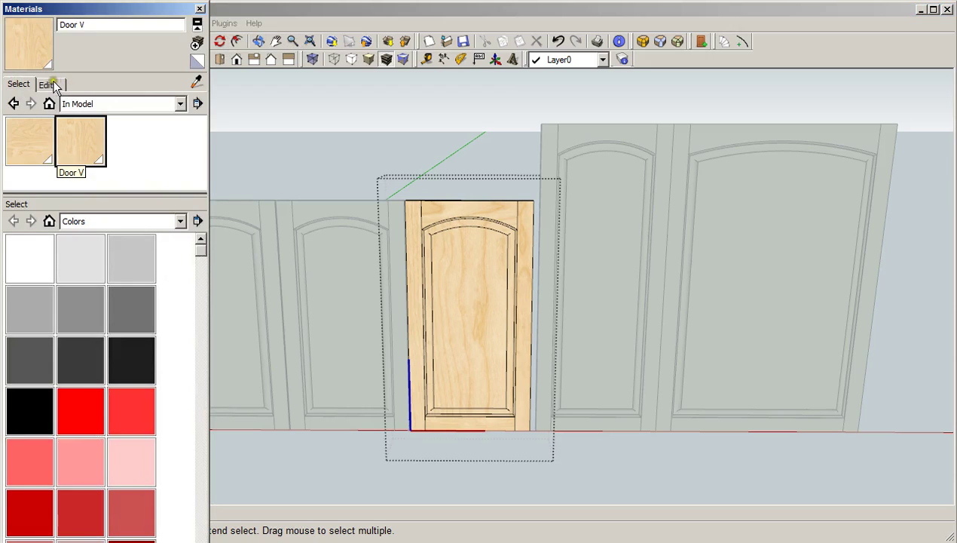
click(181, 104)
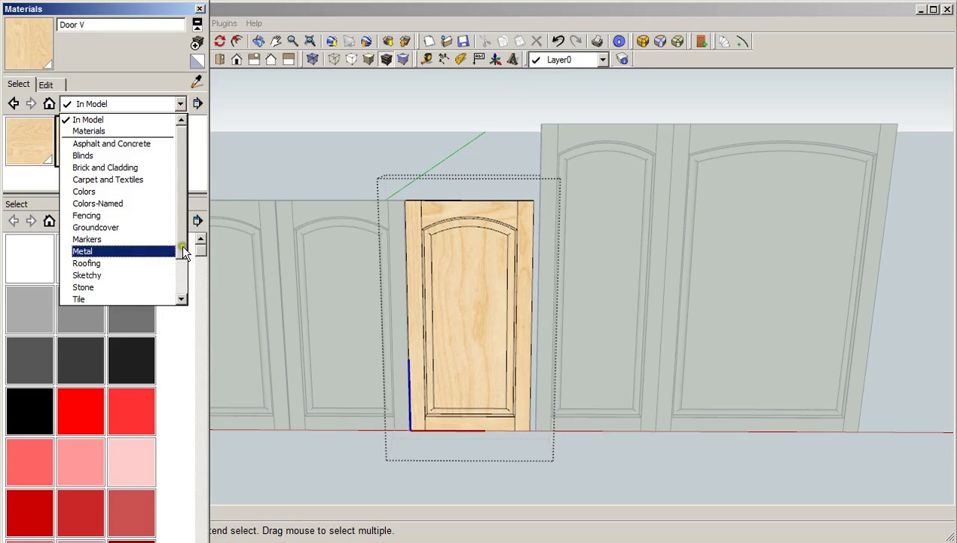
drag(181, 244, 175, 300)
click(100, 299)
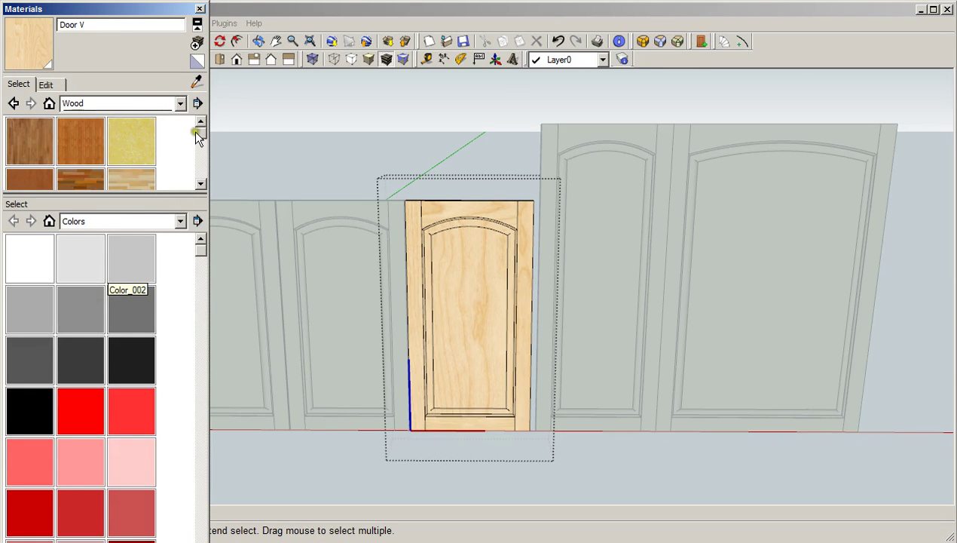
drag(200, 129, 196, 151)
click(133, 145)
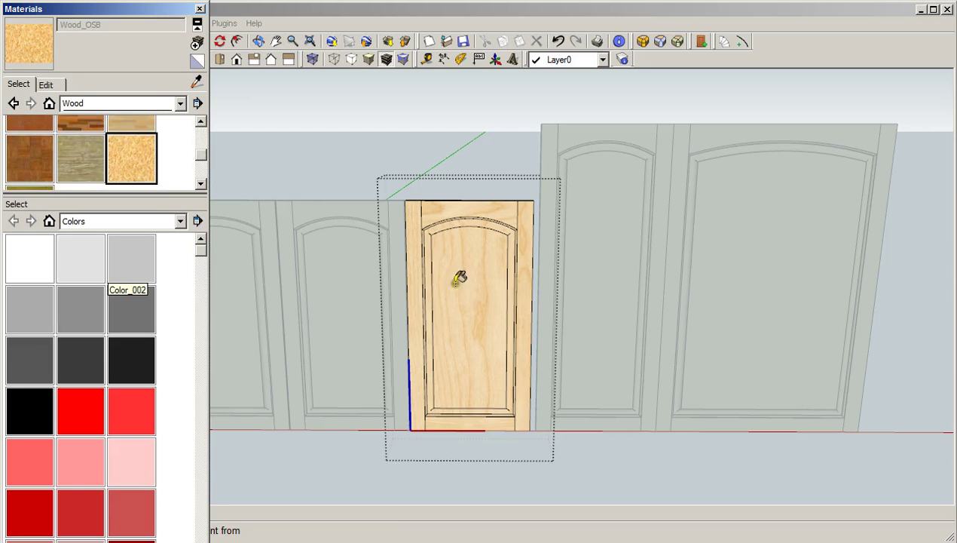
Step: Paint the fourth door's centre panel with Wood_OSB and exit component editing
click(467, 306)
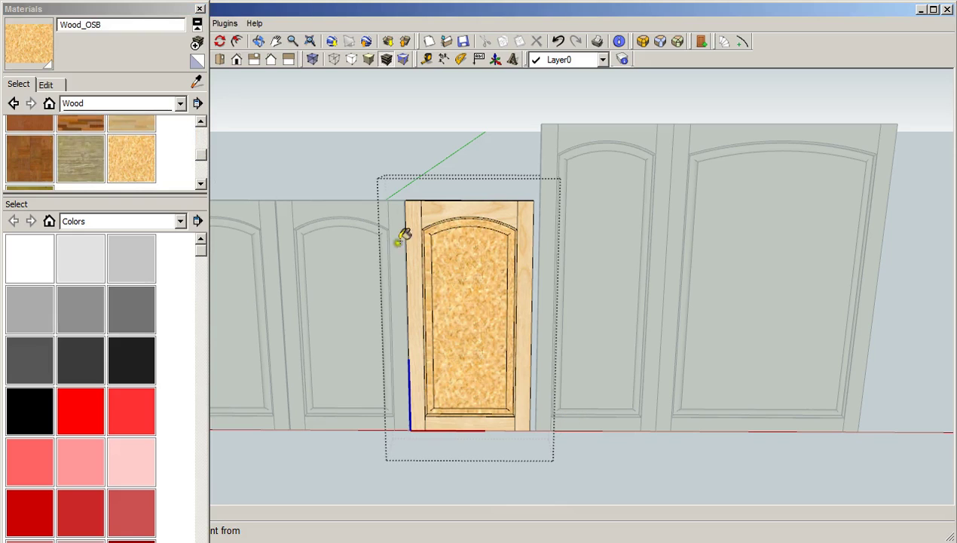
key(space)
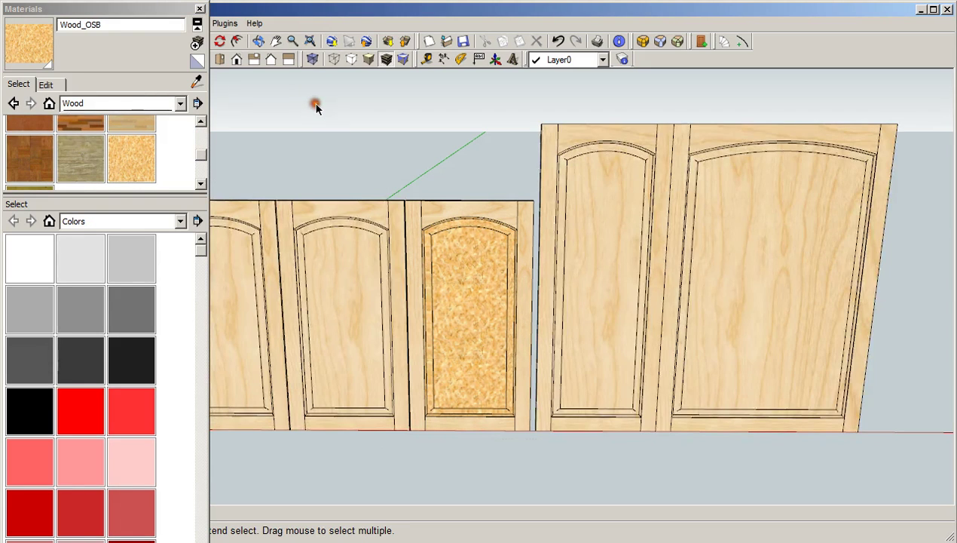
click(314, 105)
click(200, 9)
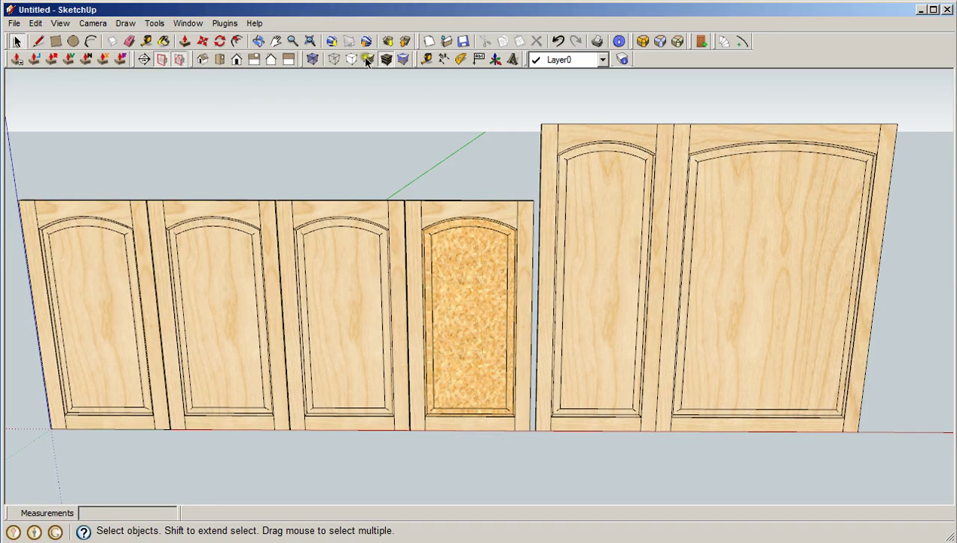
Step: Switch the Door H material's texture to silver_oak_hor.jpg via the In Model materials
click(163, 42)
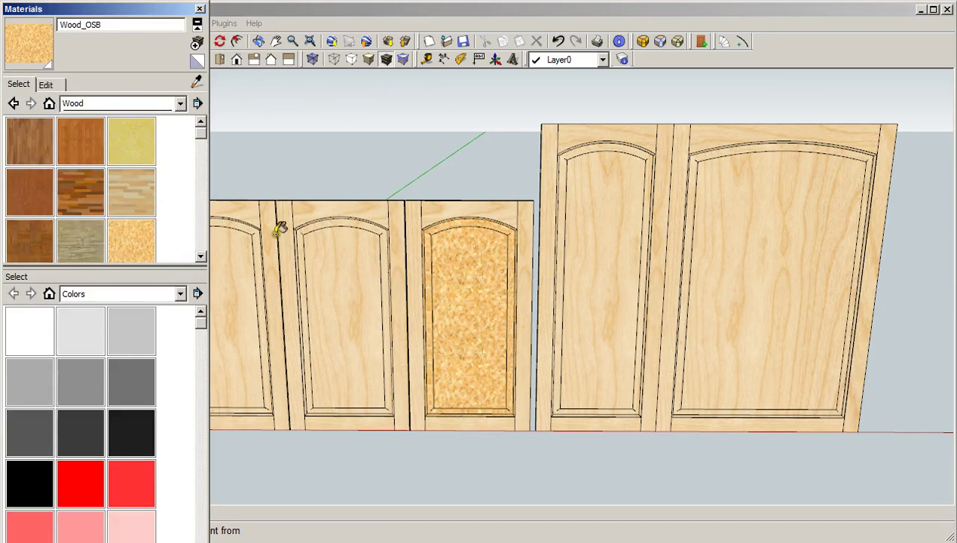
click(180, 103)
click(115, 120)
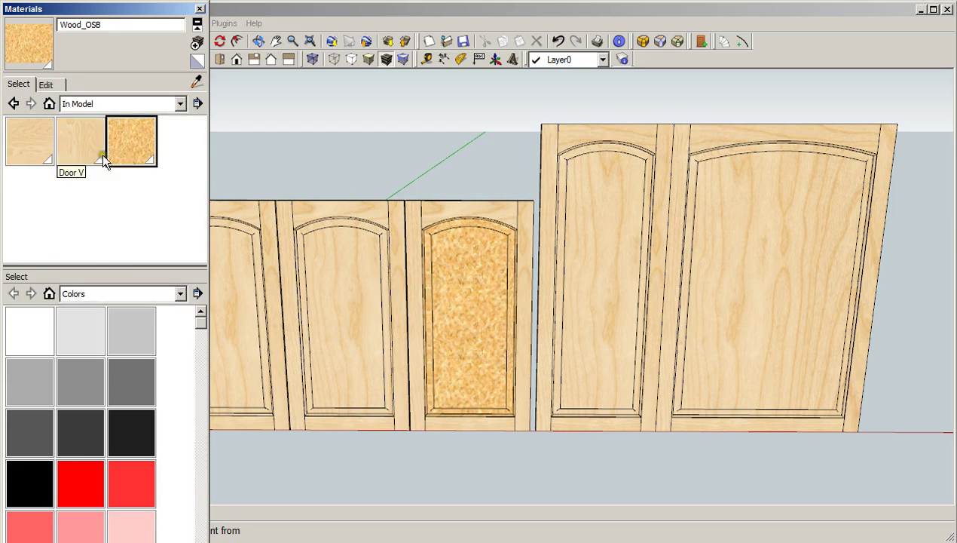
double_click(33, 164)
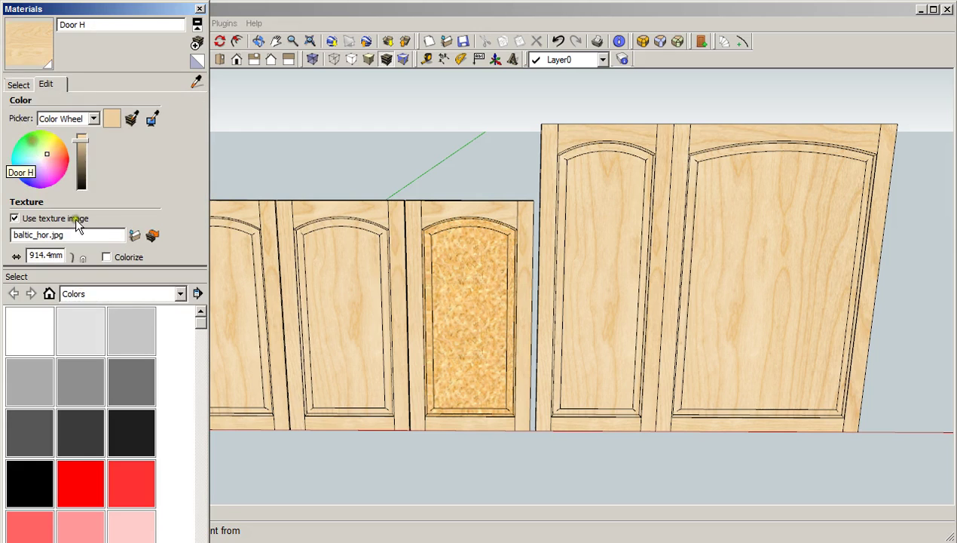
click(135, 236)
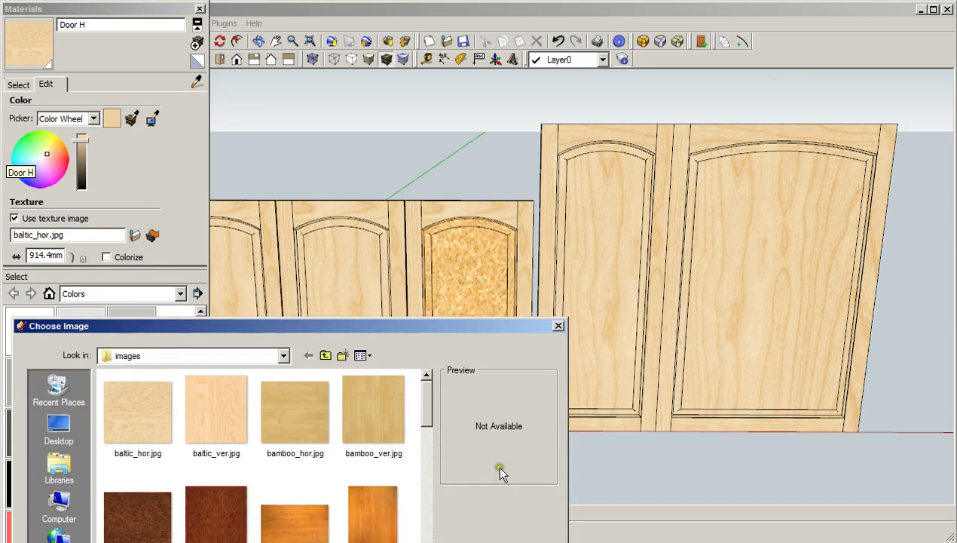
drag(425, 401, 427, 538)
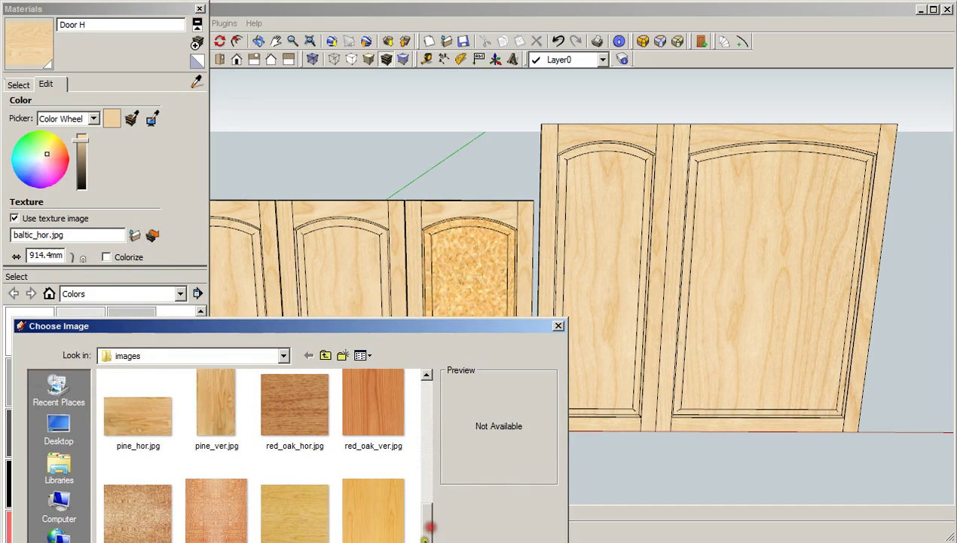
click(143, 520)
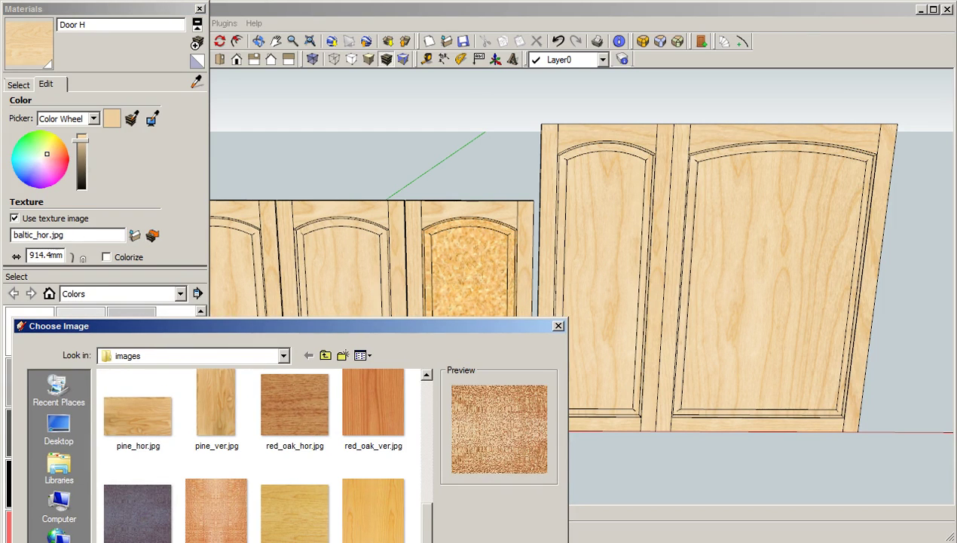
key(Return)
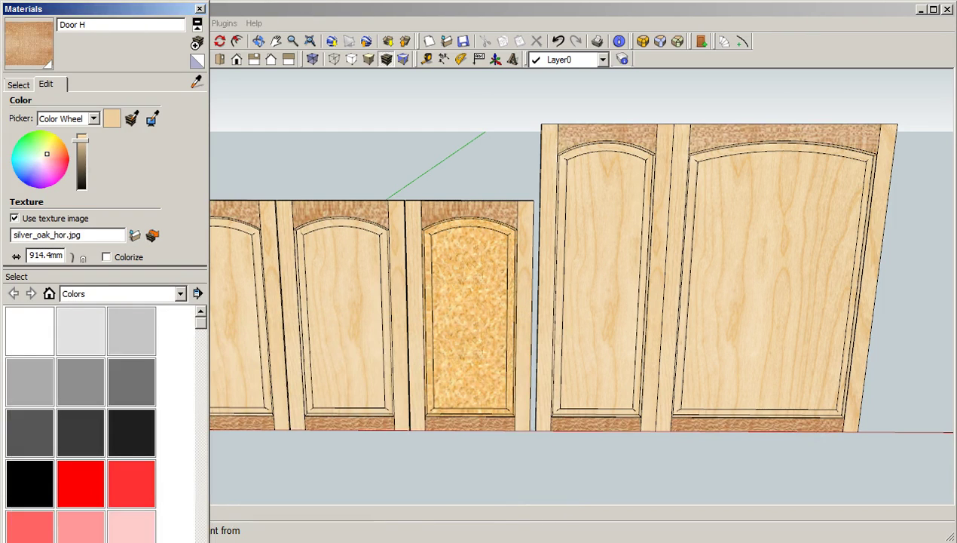
Step: Replace the Door V texture with silver_oak_ver.jpg so the doors' stiles and panels show silver oak
click(19, 85)
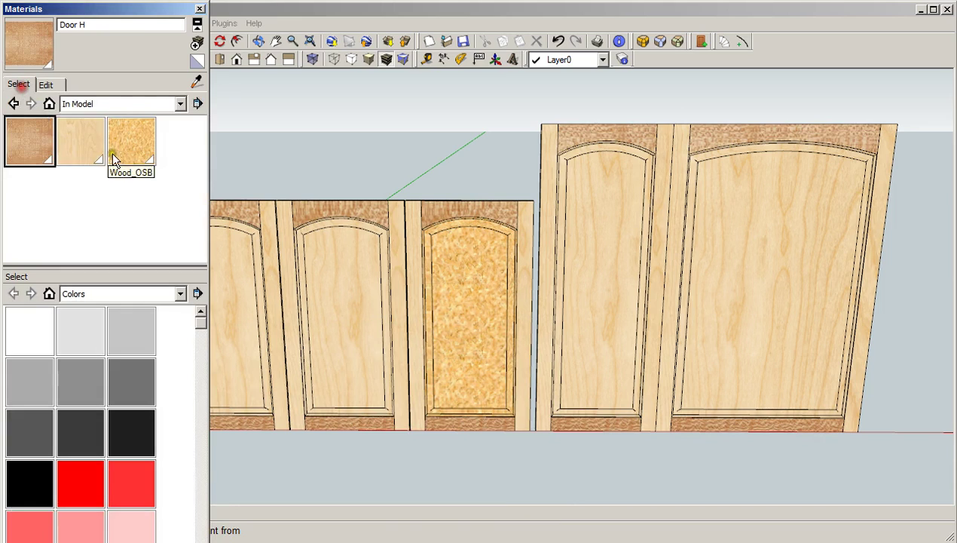
double_click(83, 148)
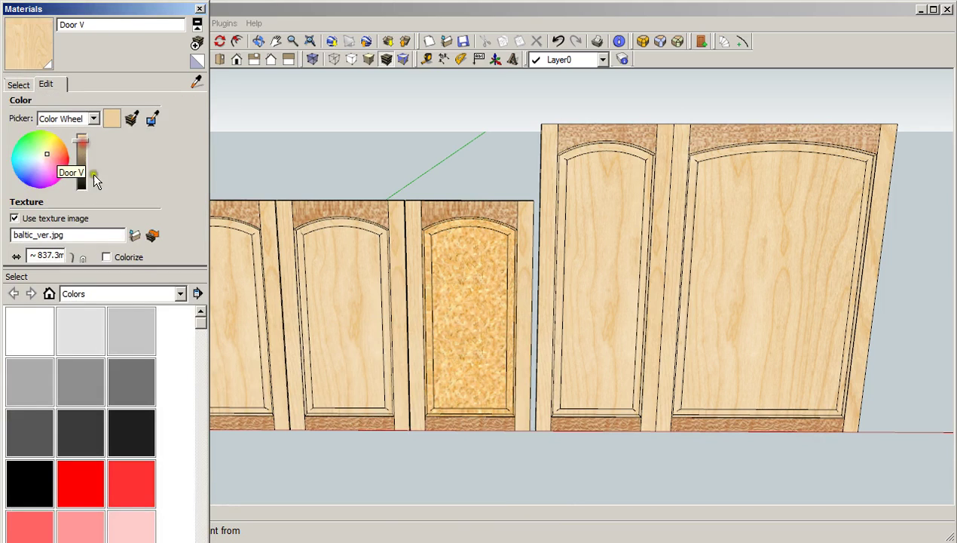
click(132, 235)
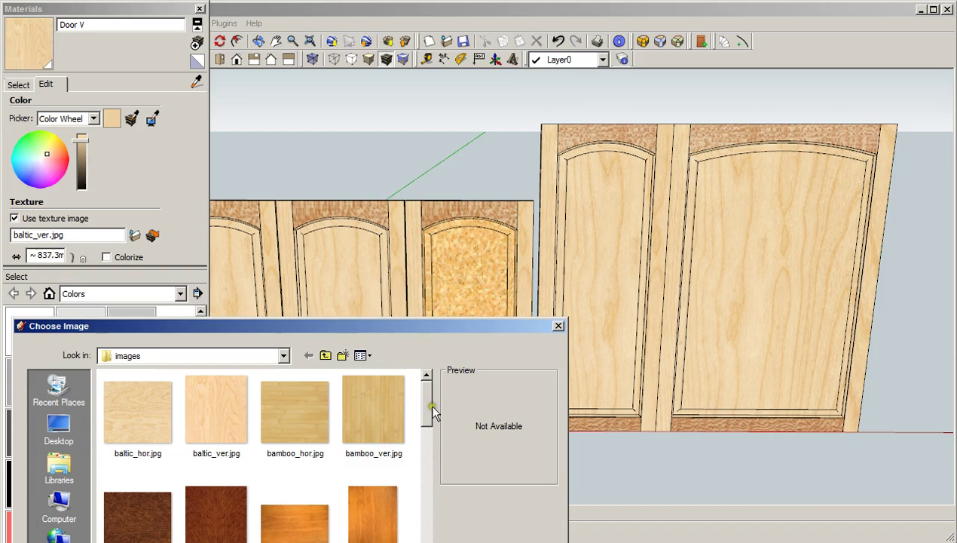
drag(429, 405, 426, 529)
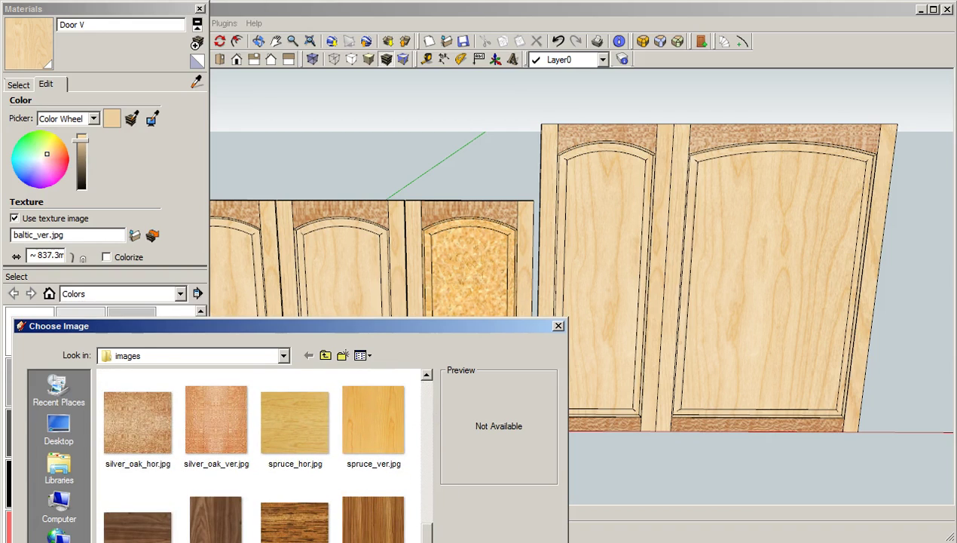
double_click(225, 418)
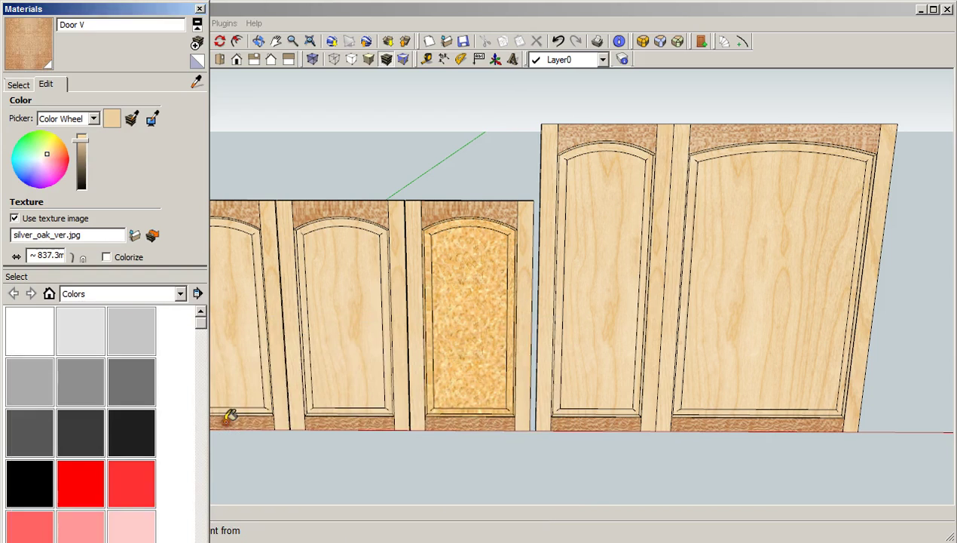
scroll(407, 122, down, 2)
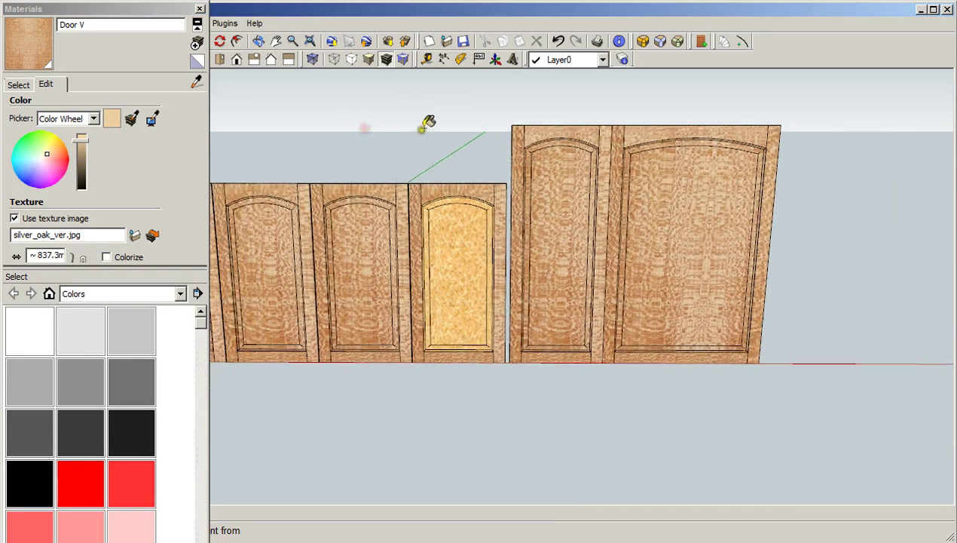
click(199, 8)
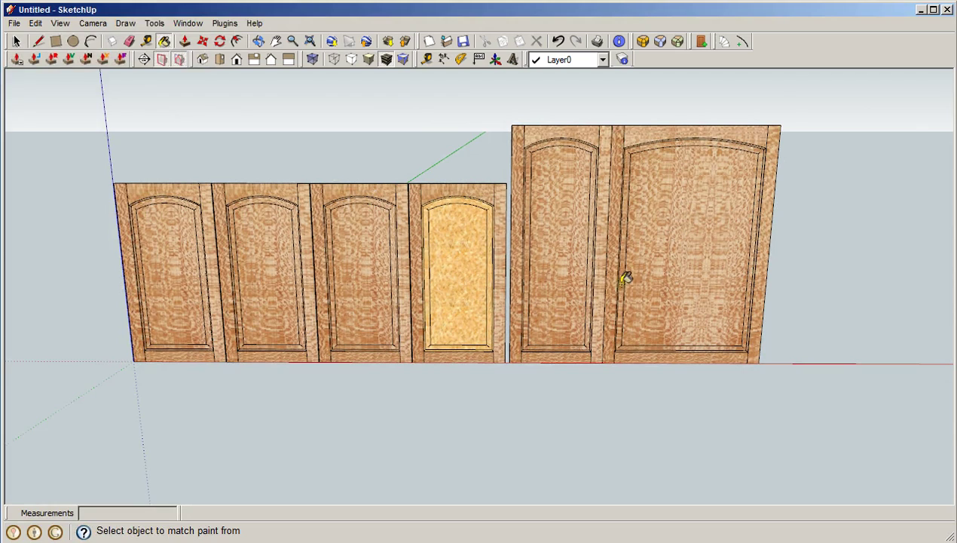